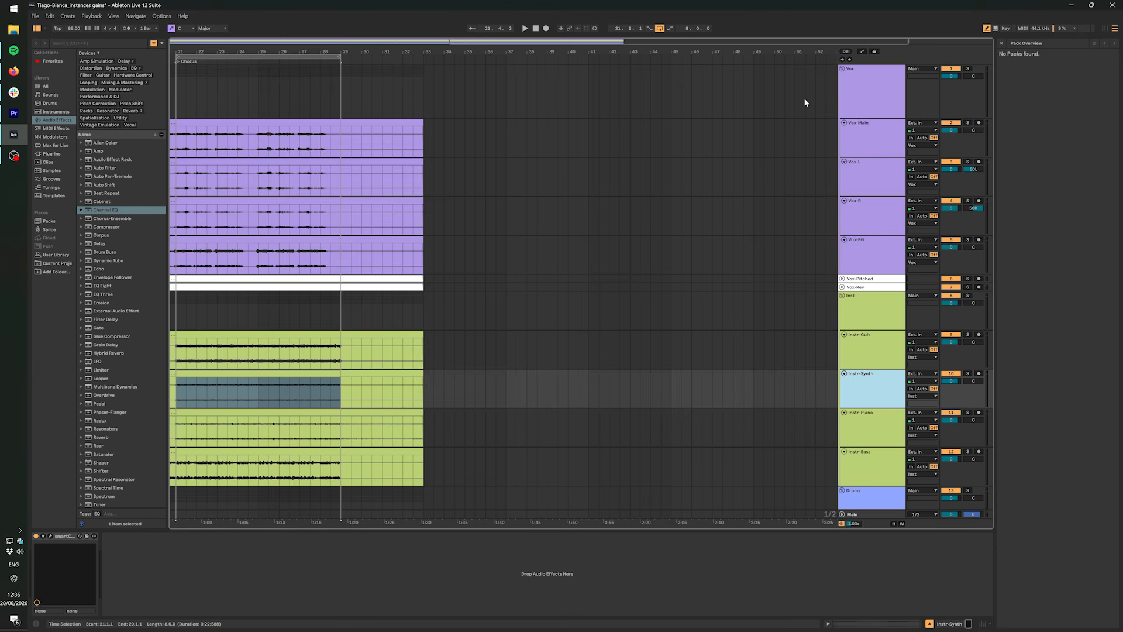
Play the chorus section of the arrangement
key(space)
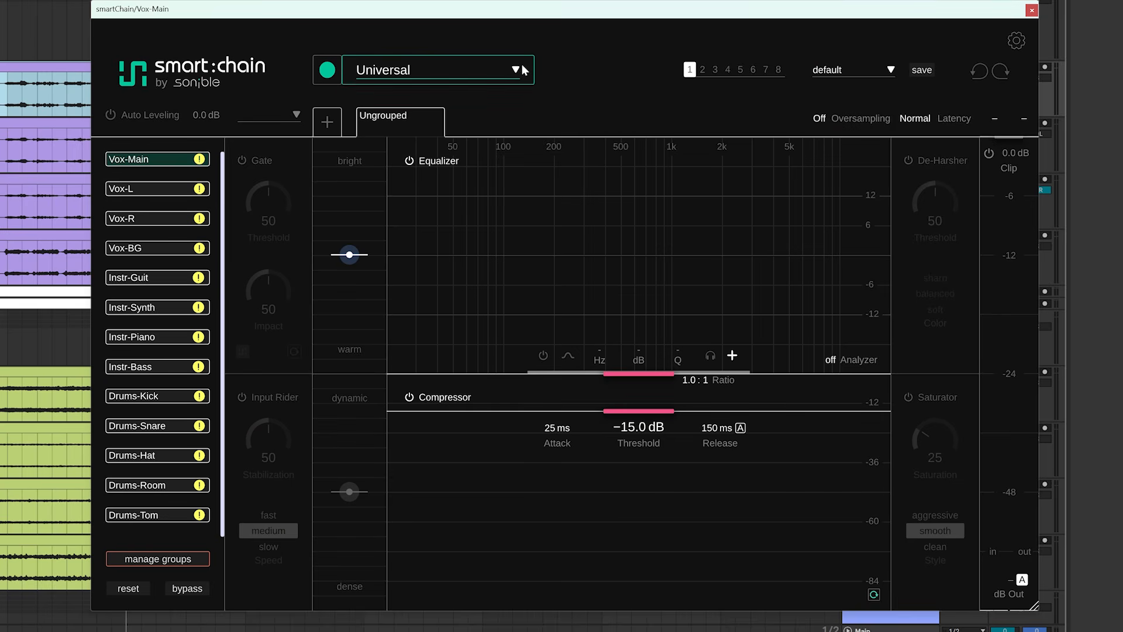
Assign the Vocals Backing profile to the Vox-BG track
click(522, 66)
mouse_move(466, 141)
mouse_move(455, 192)
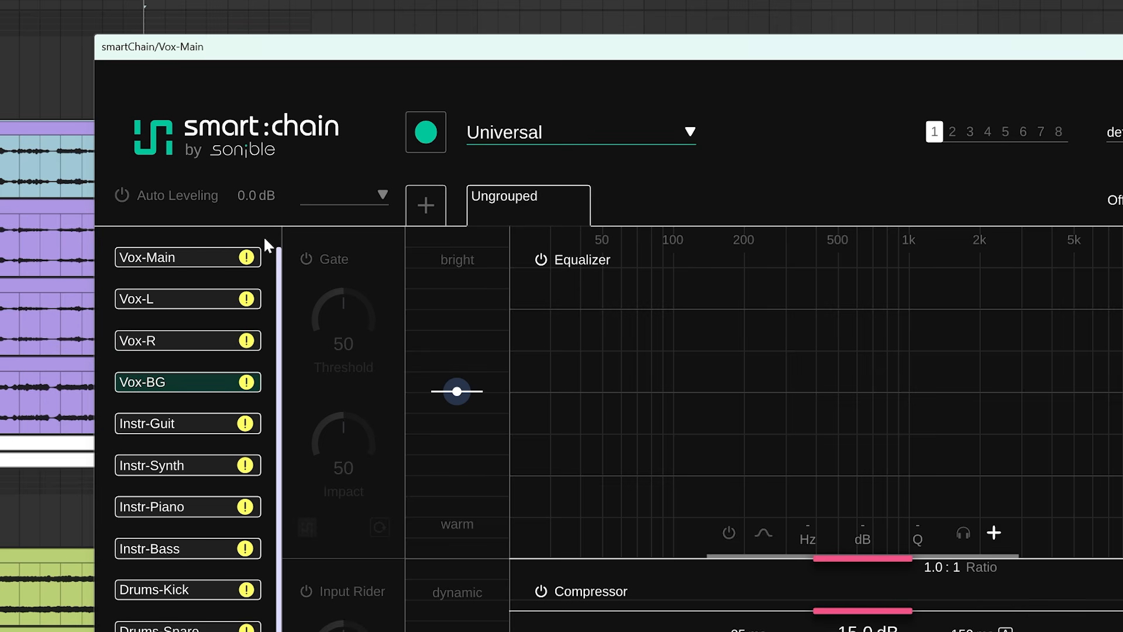
click(498, 133)
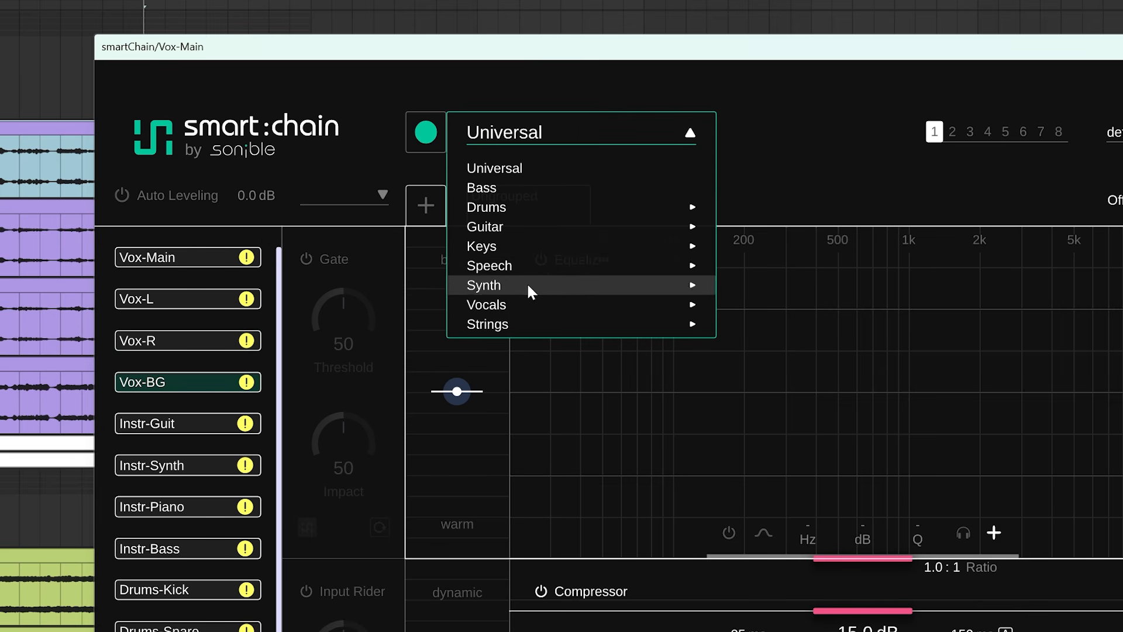
mouse_move(668, 304)
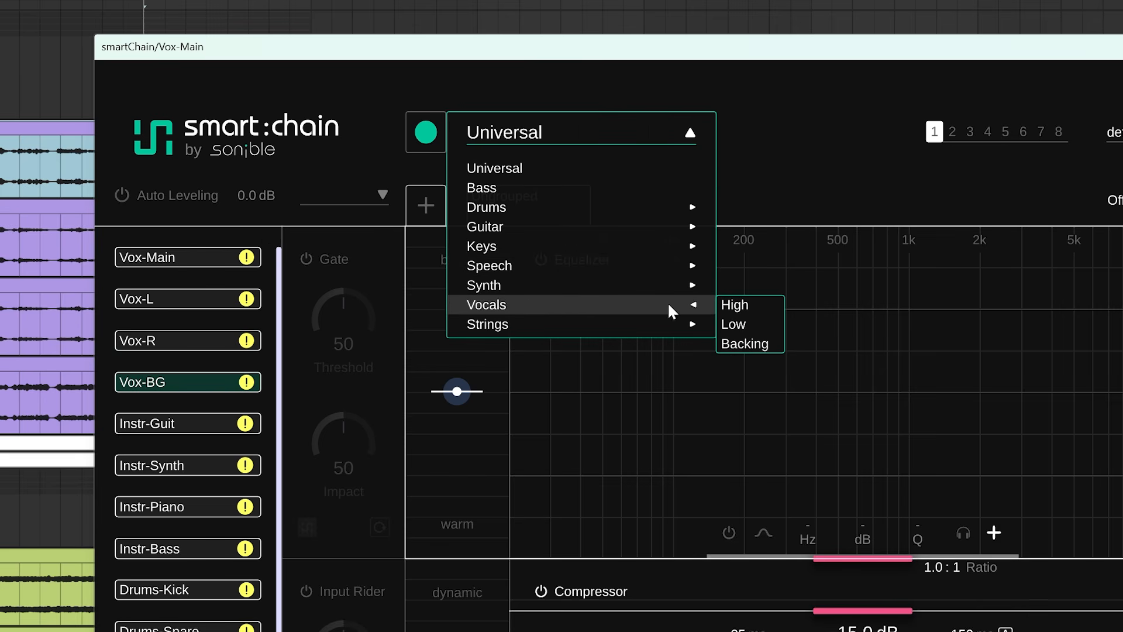
click(750, 342)
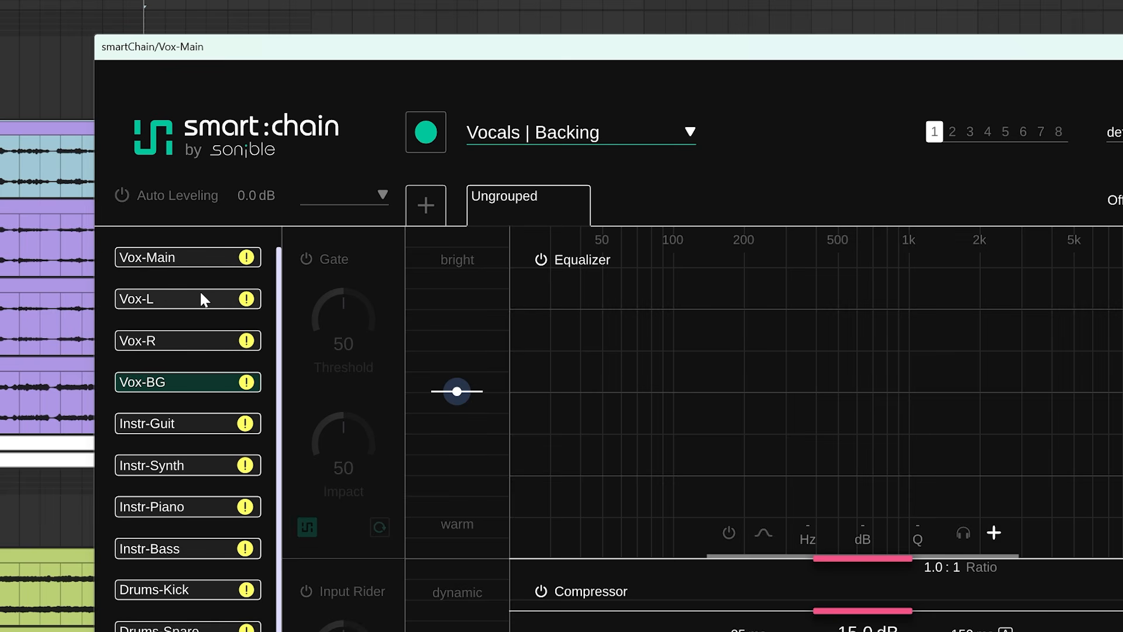
Assign the Guitar Electric profile to the Instr-Guit track
click(159, 430)
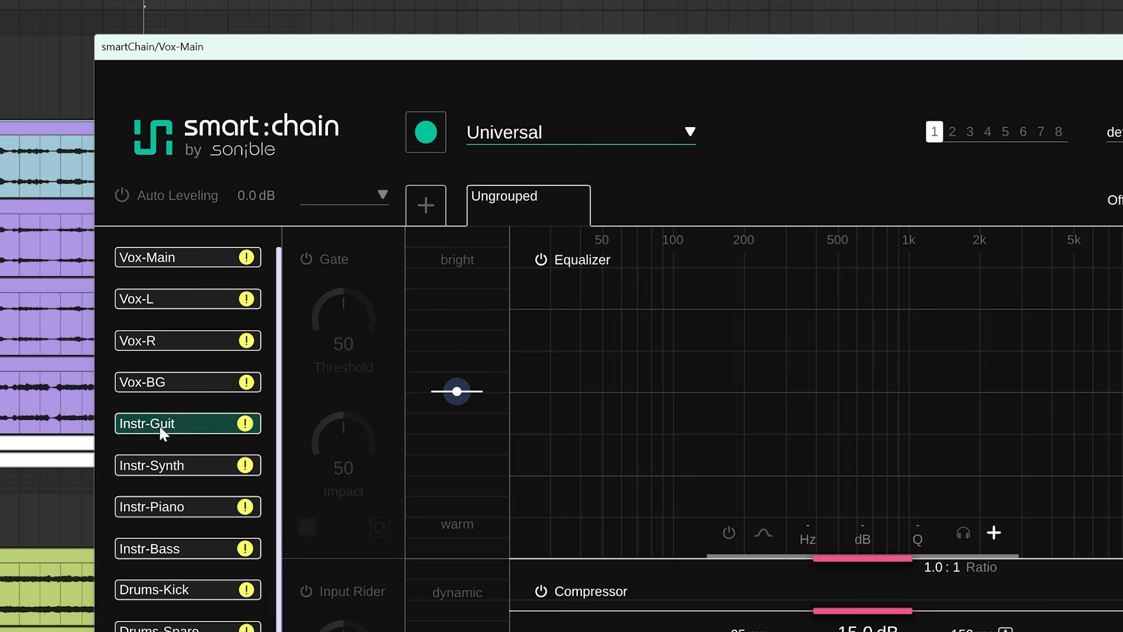
click(563, 141)
mouse_move(532, 241)
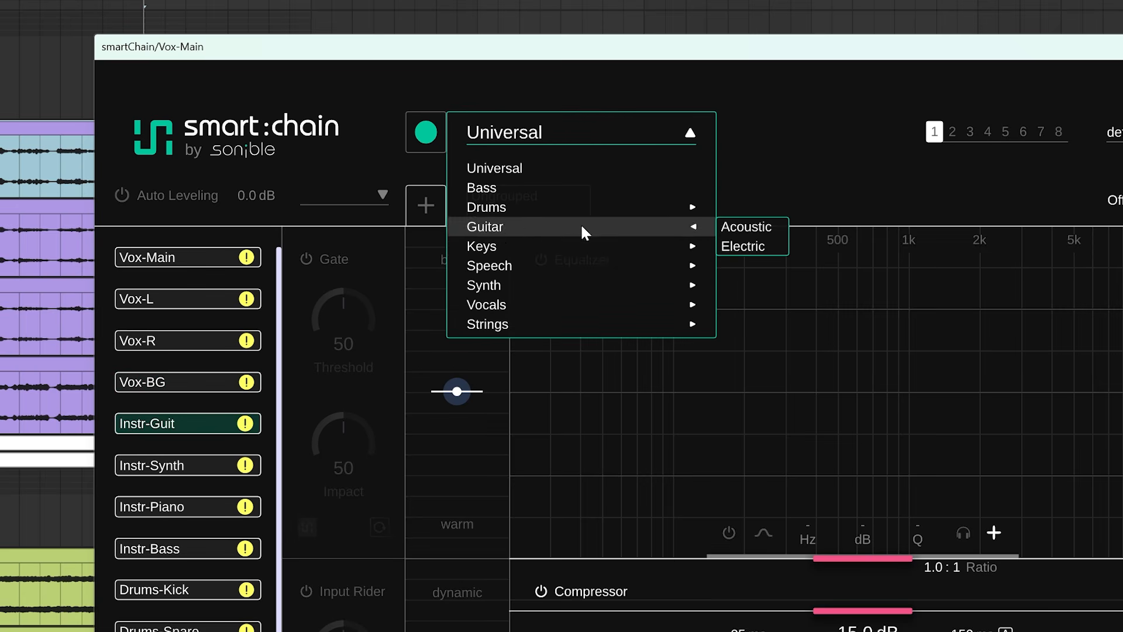
click(761, 244)
Assign the Synth Lead profile to the Instr-Synth track
click(147, 473)
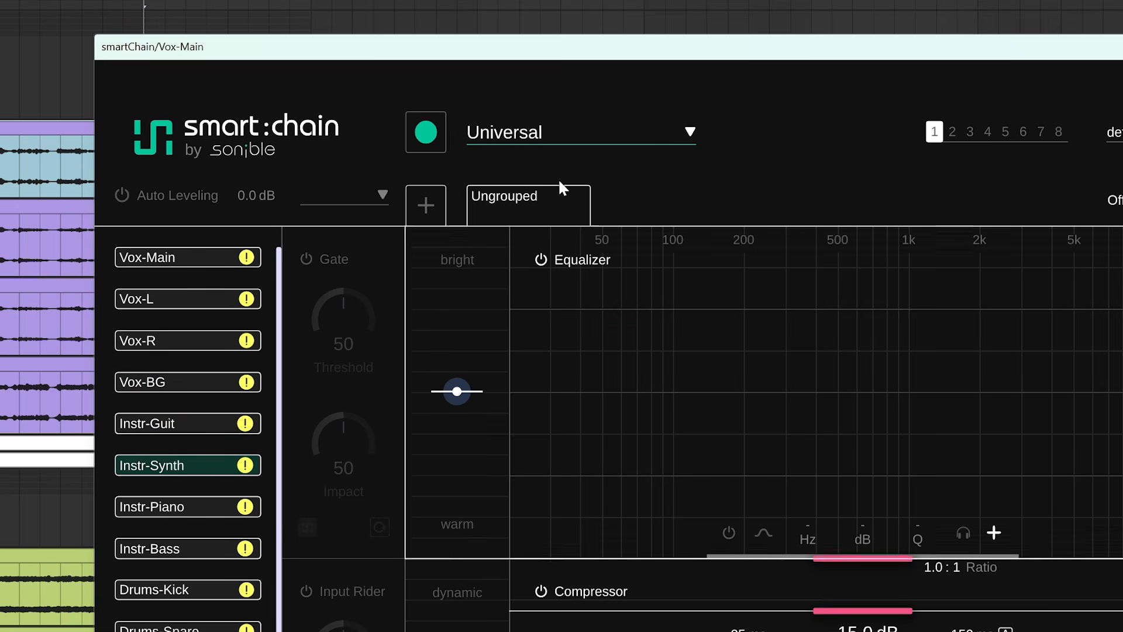
click(567, 140)
mouse_move(554, 283)
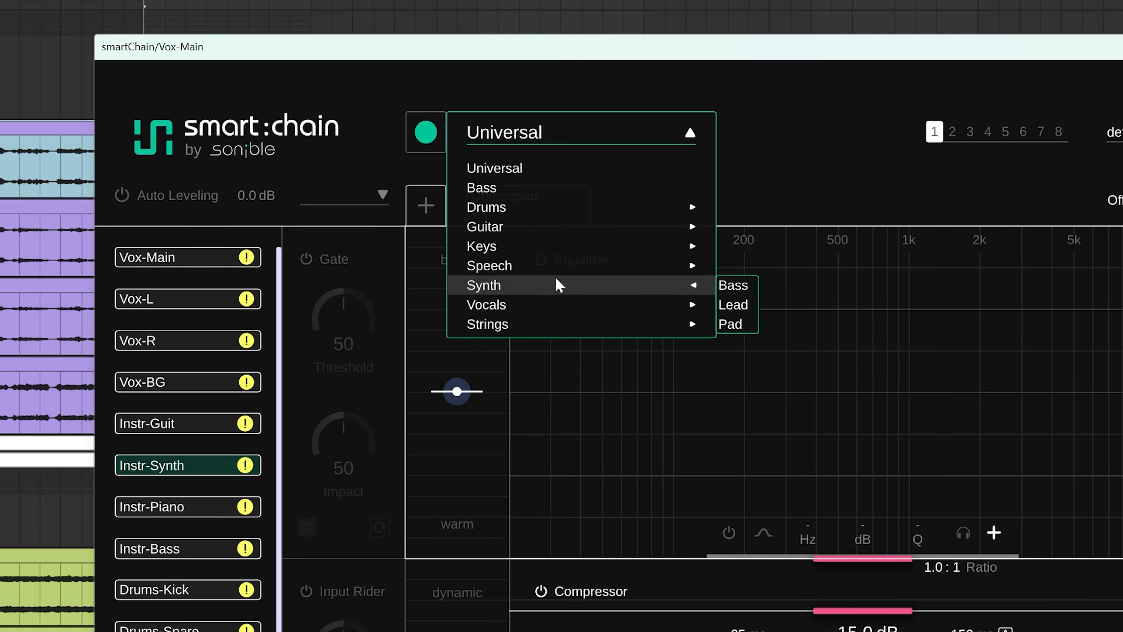
click(750, 304)
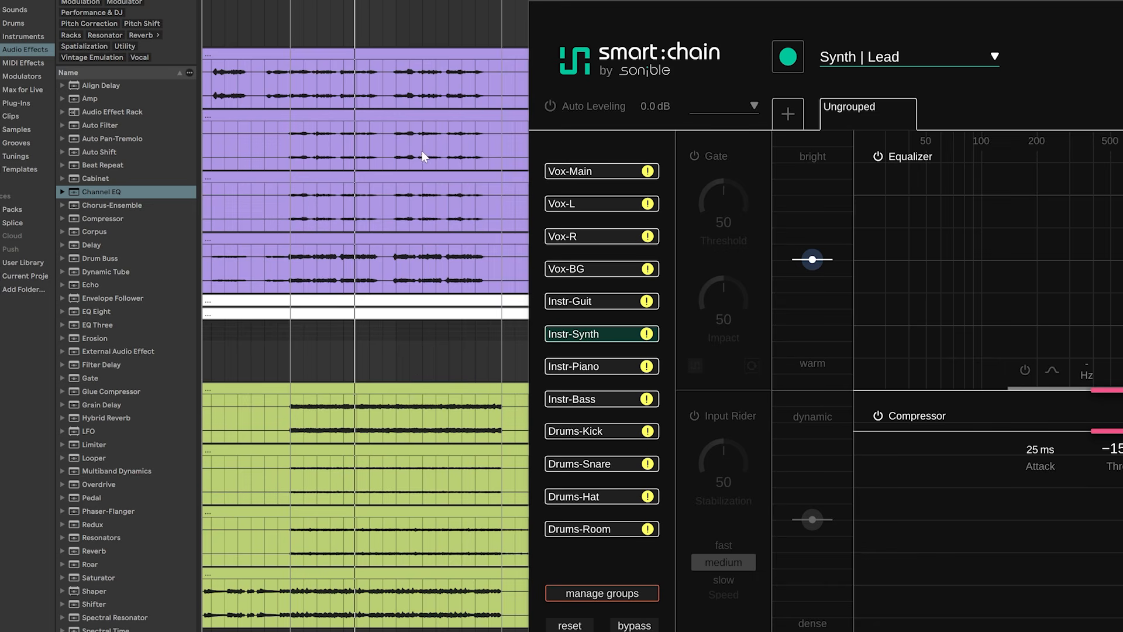
Select all track instances in the smart:chain list, play the chorus loop and start learning them together
scroll(402, 33, down, 1)
scroll(403, 42, down, 1)
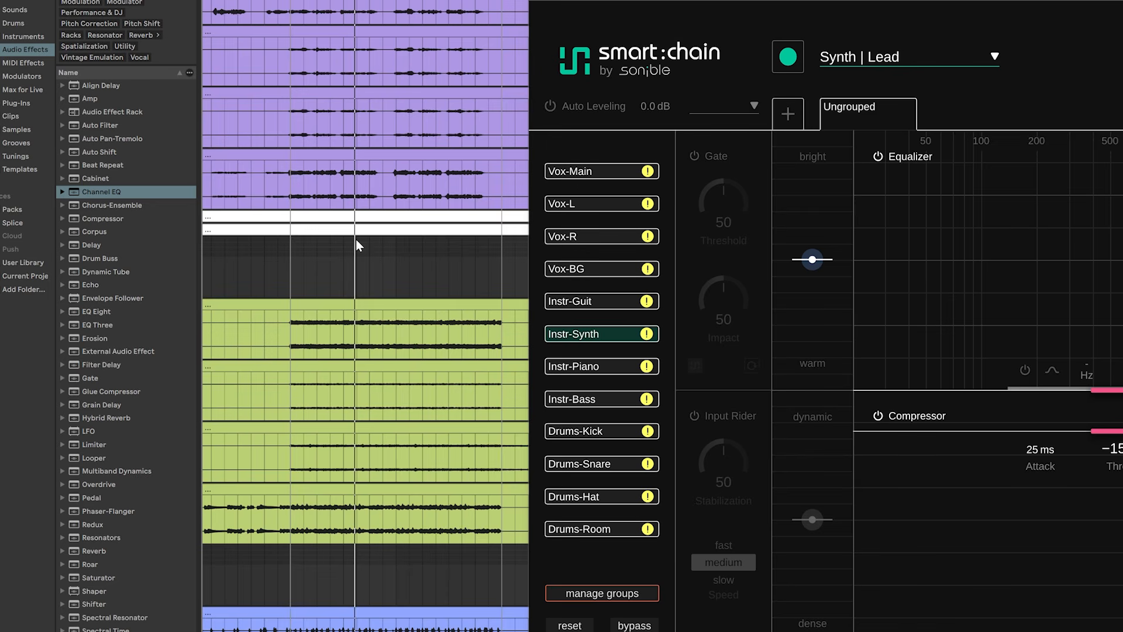
scroll(355, 240, down, 3)
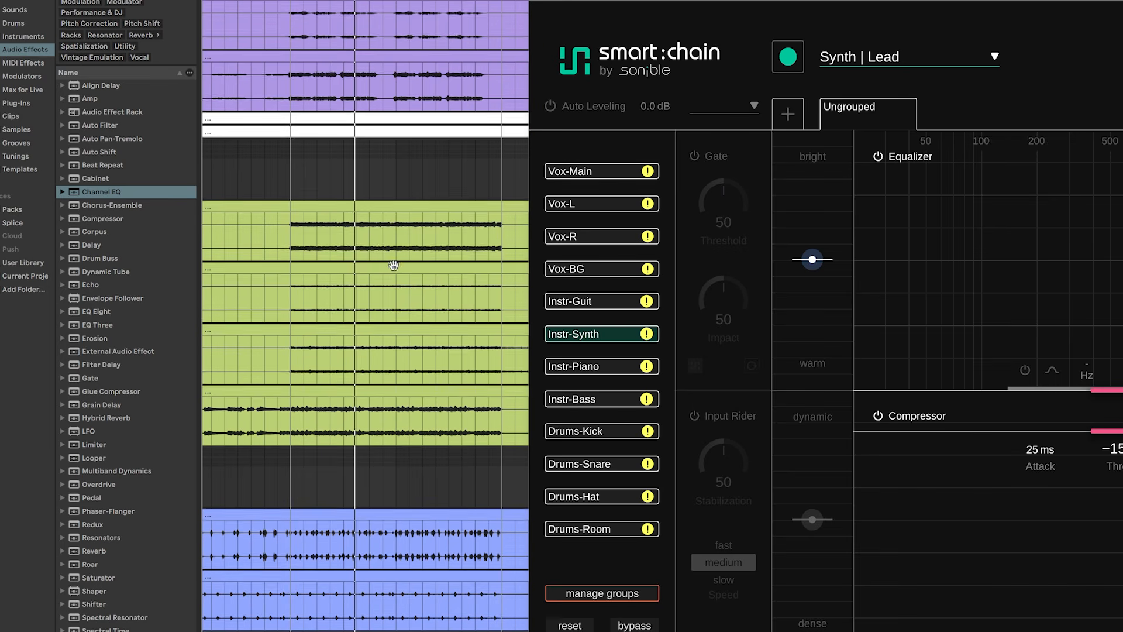
scroll(393, 265, down, 2)
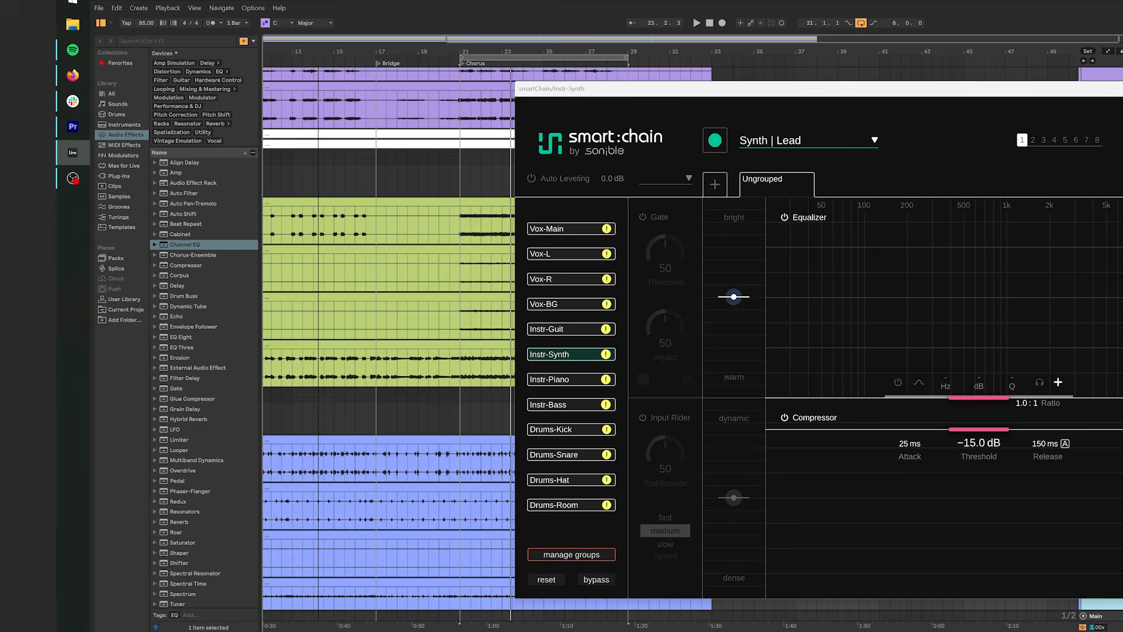
scroll(399, 465, up, 3)
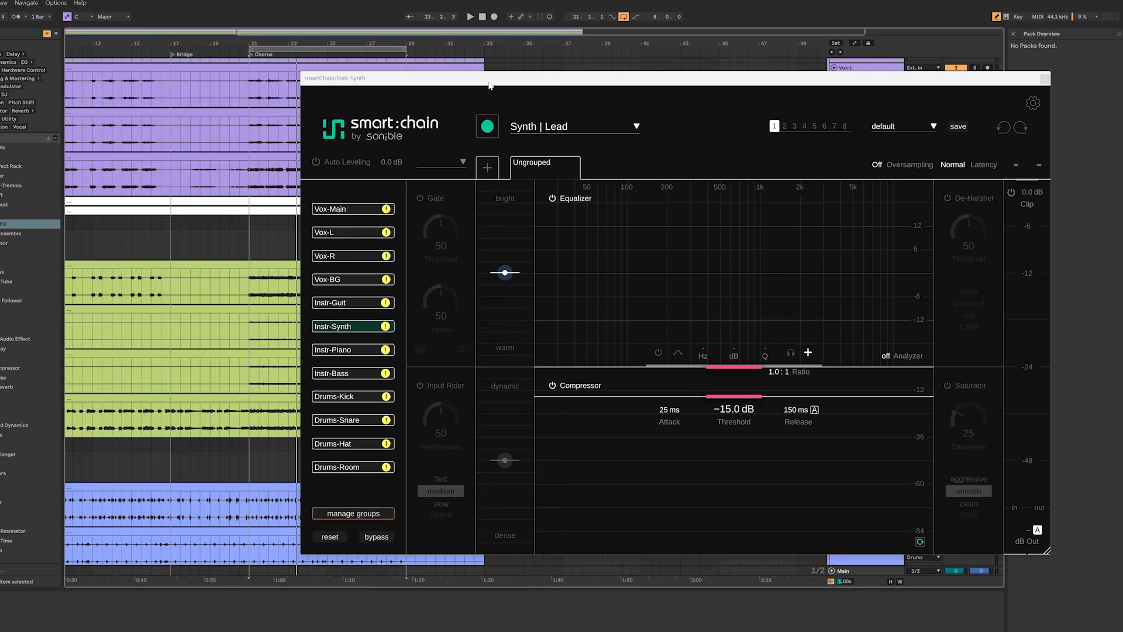
drag(489, 86, 537, 190)
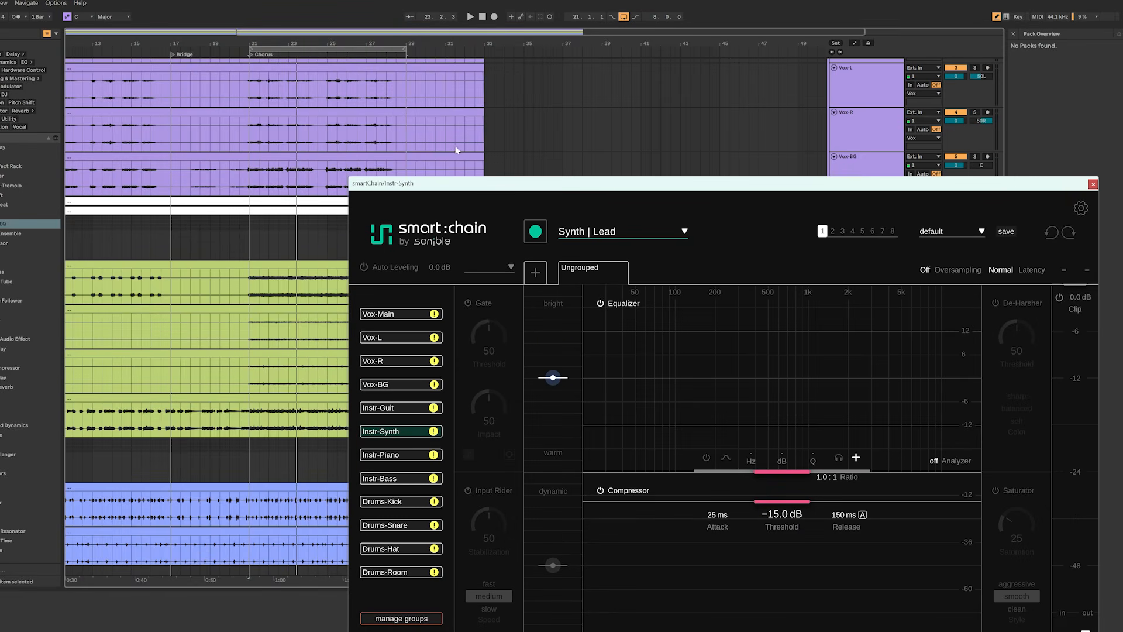
drag(481, 193, 436, 91)
drag(366, 202, 329, 494)
key(space)
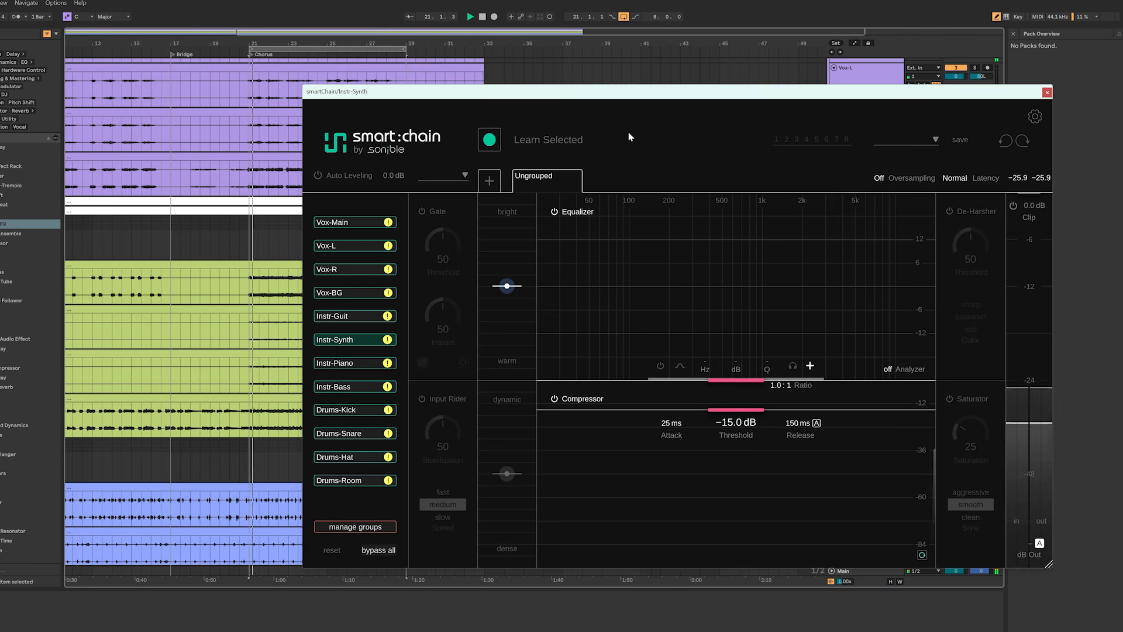
click(490, 140)
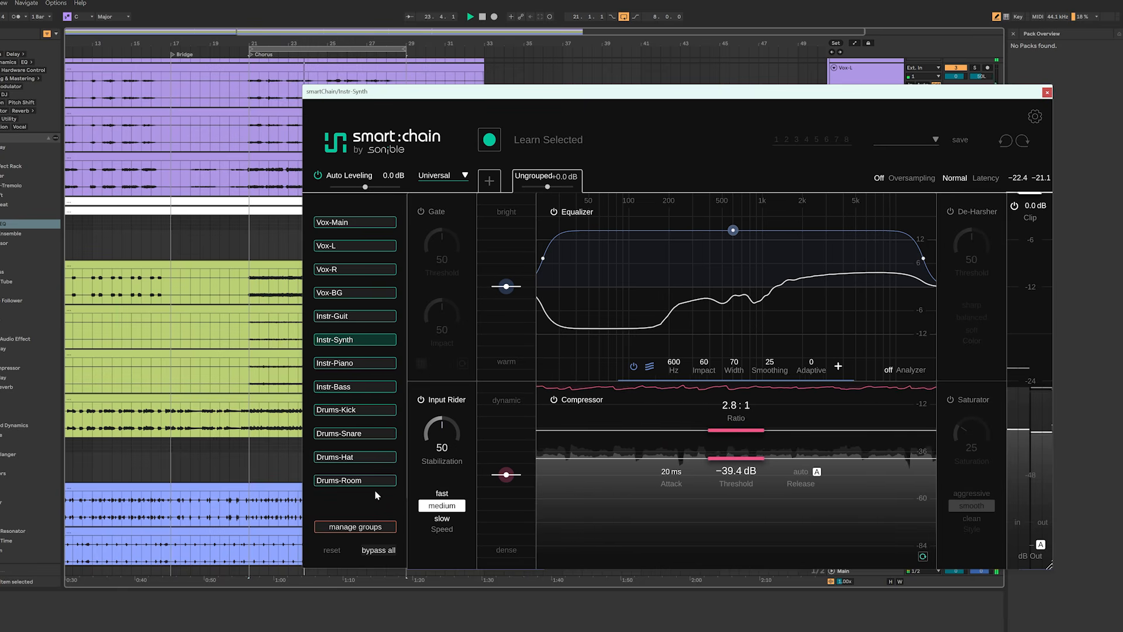
Compare the mix with all processing bypassed and, with Vox-Main opened, with Auto Leveling switched off and on
click(386, 550)
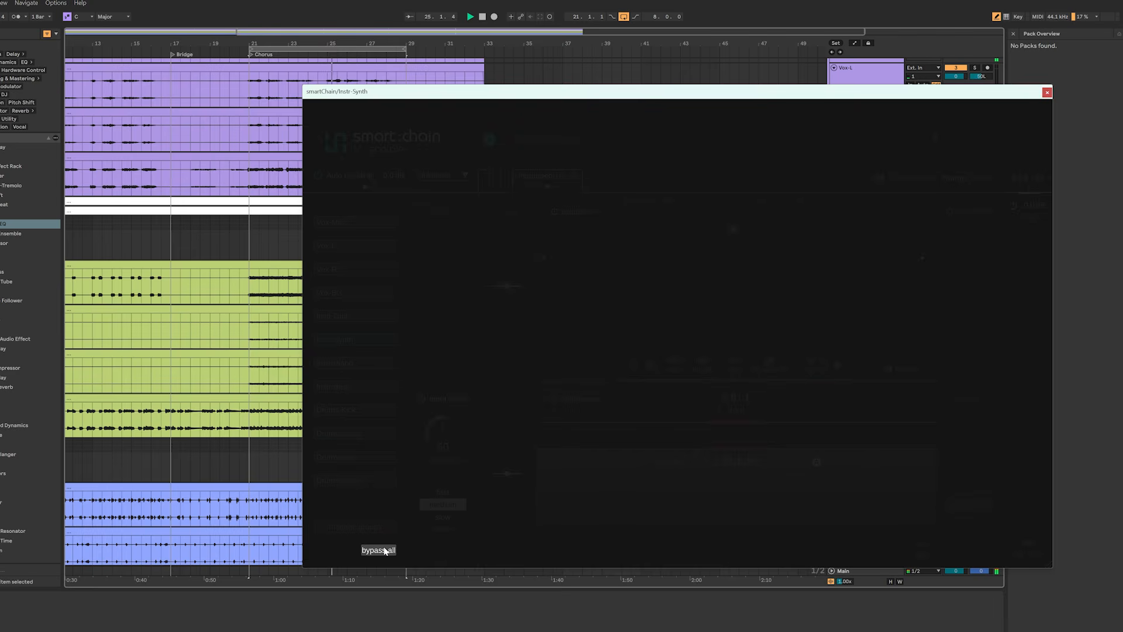
click(386, 550)
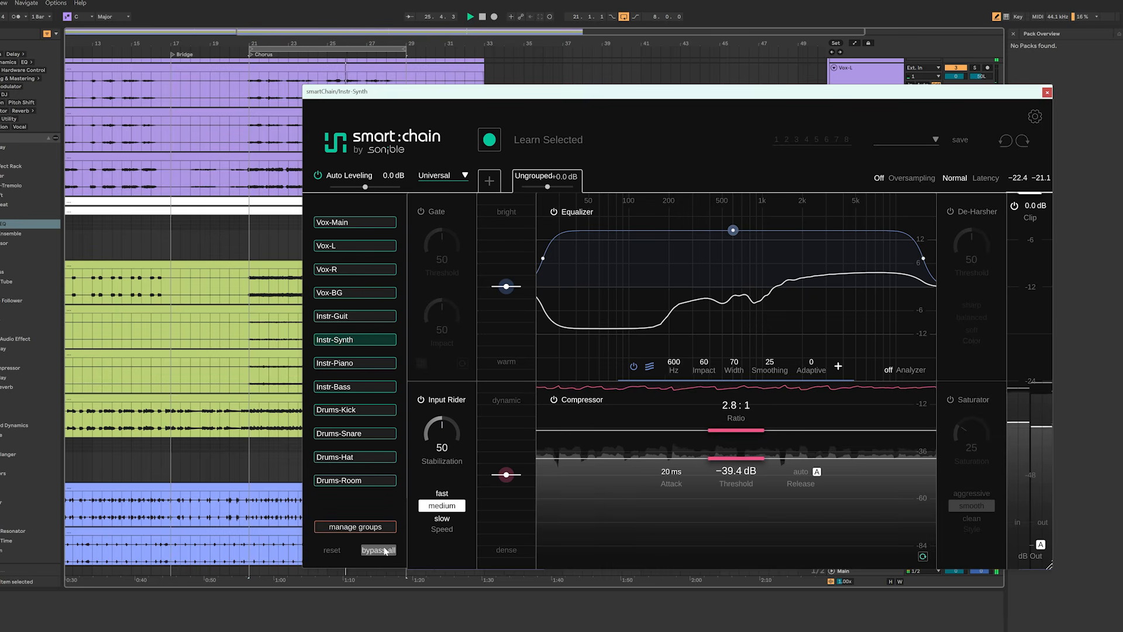
click(355, 225)
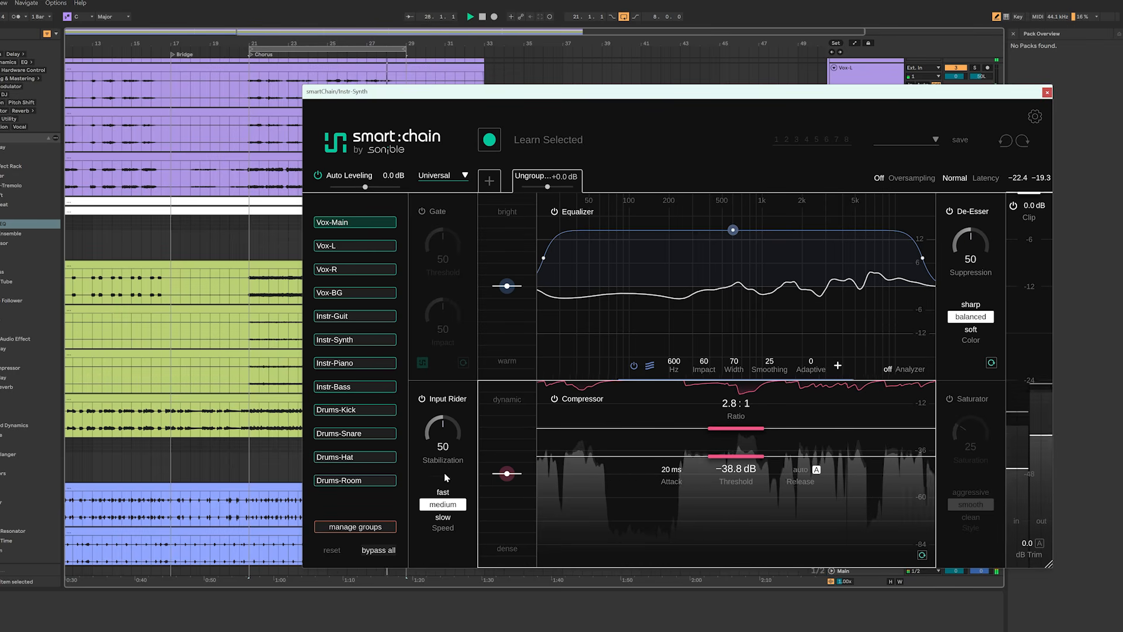
click(319, 176)
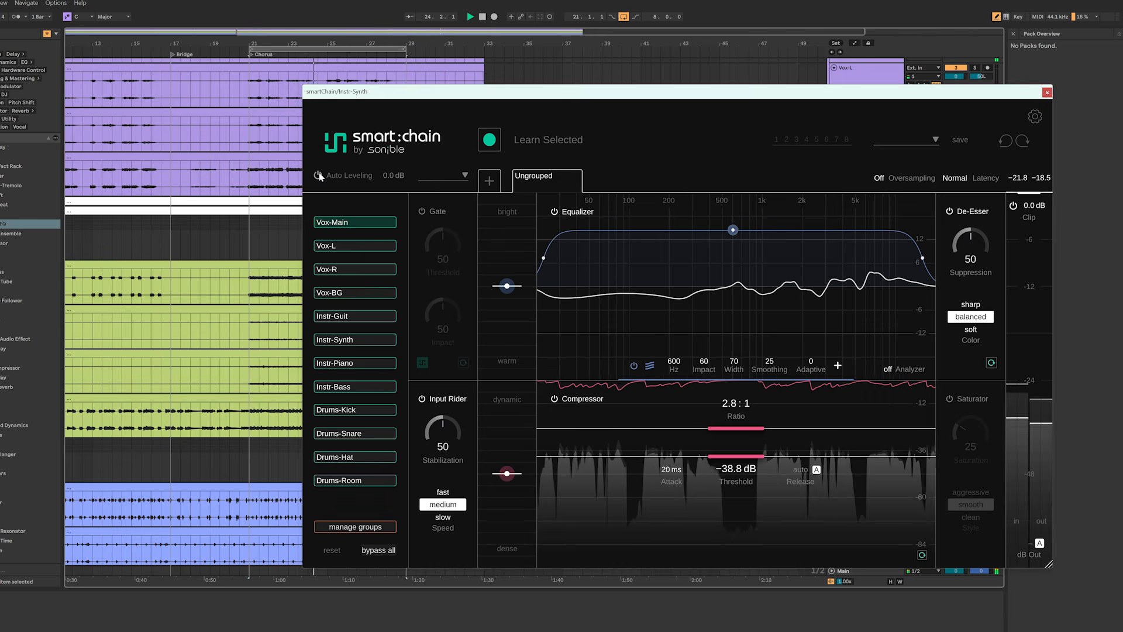
click(318, 175)
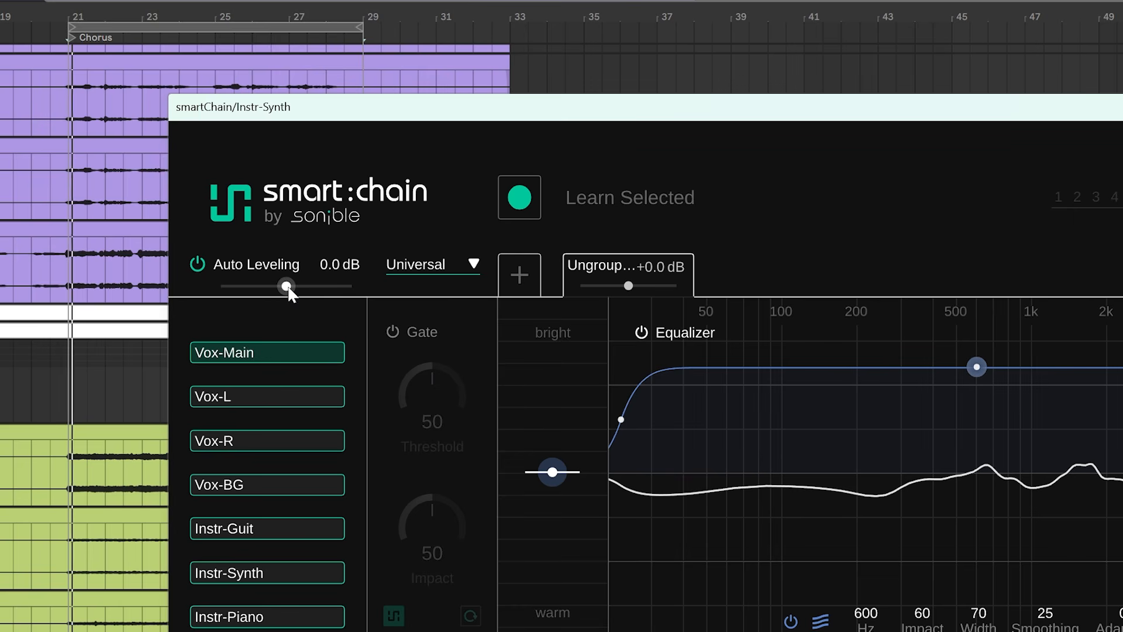
Set the Auto Leveling amount to 2.2 dB and its genre profile to Rock
drag(297, 288, 300, 289)
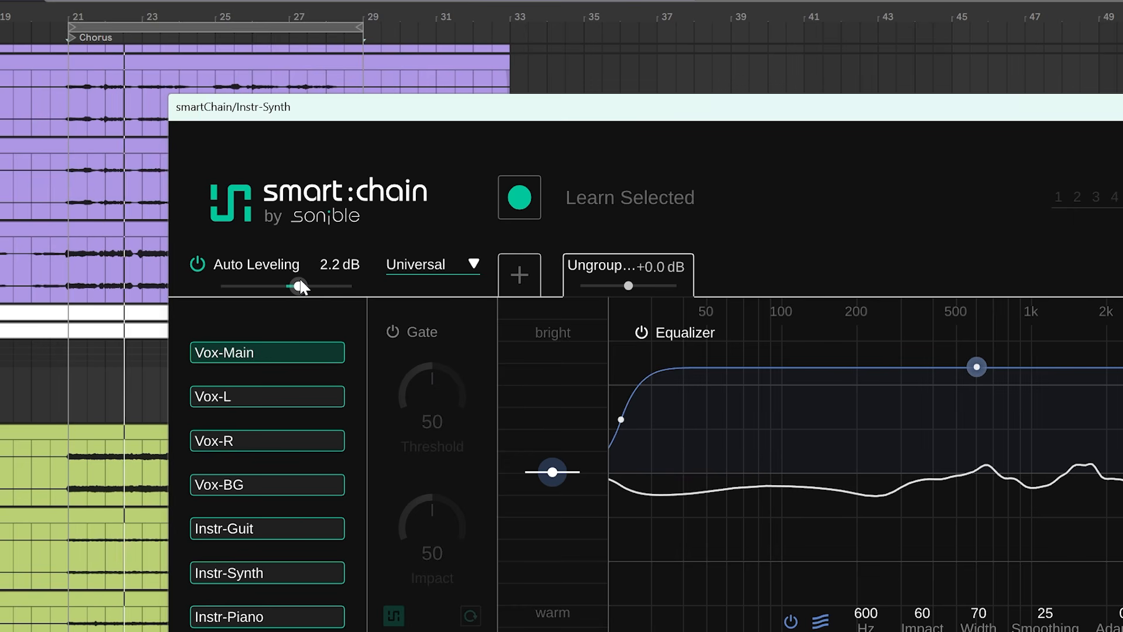
click(463, 265)
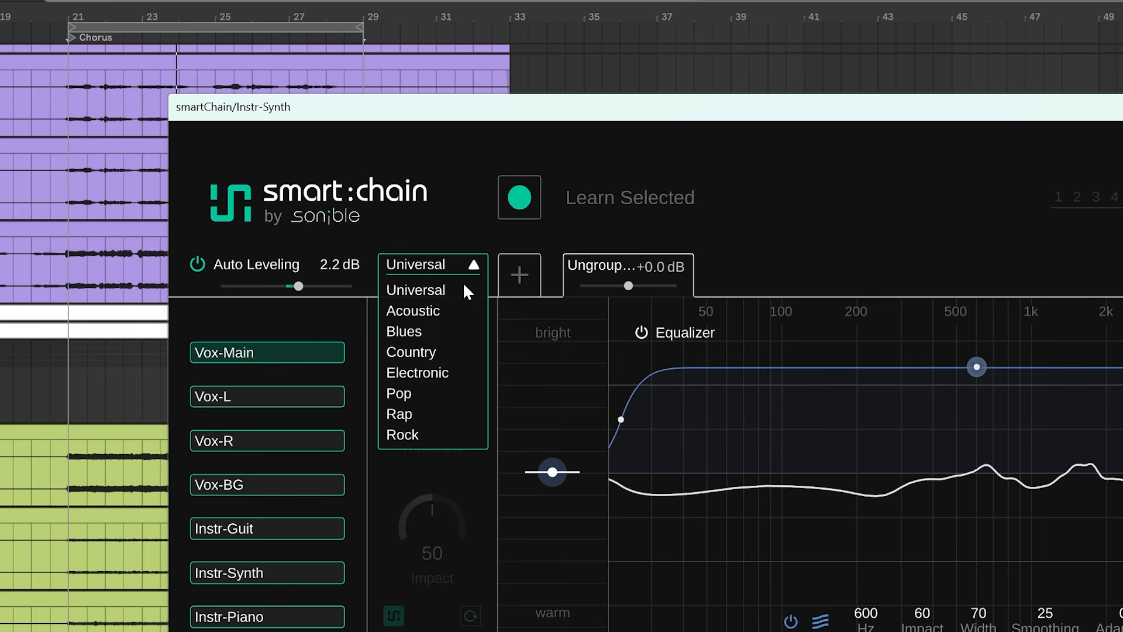
click(434, 434)
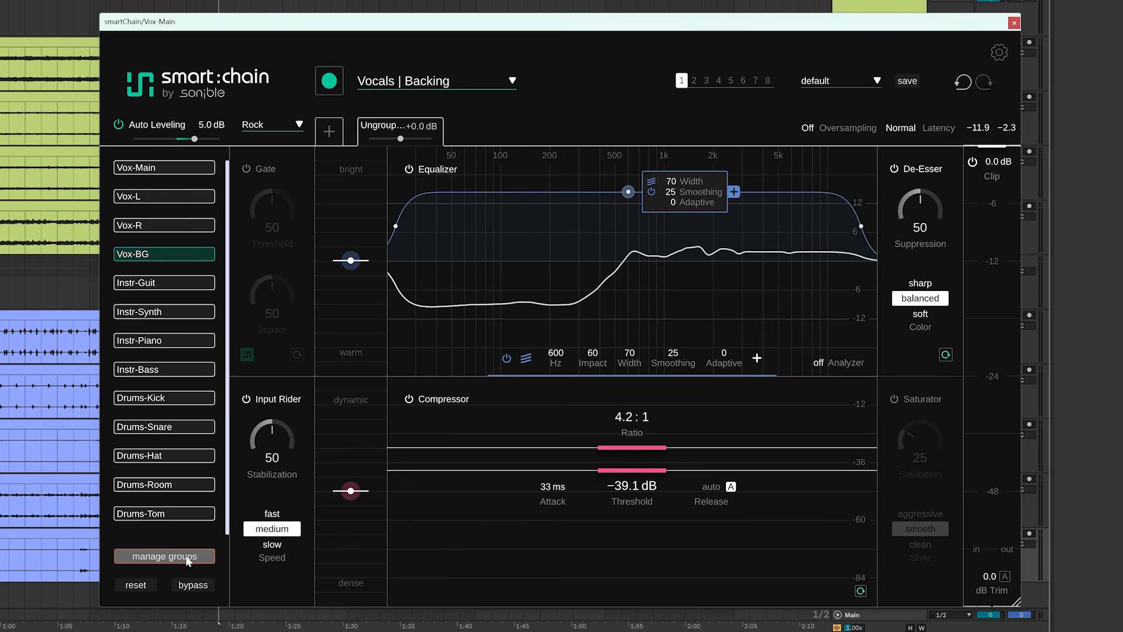
Create the track groups Inst, Vox and Drums in smart:chain
click(188, 557)
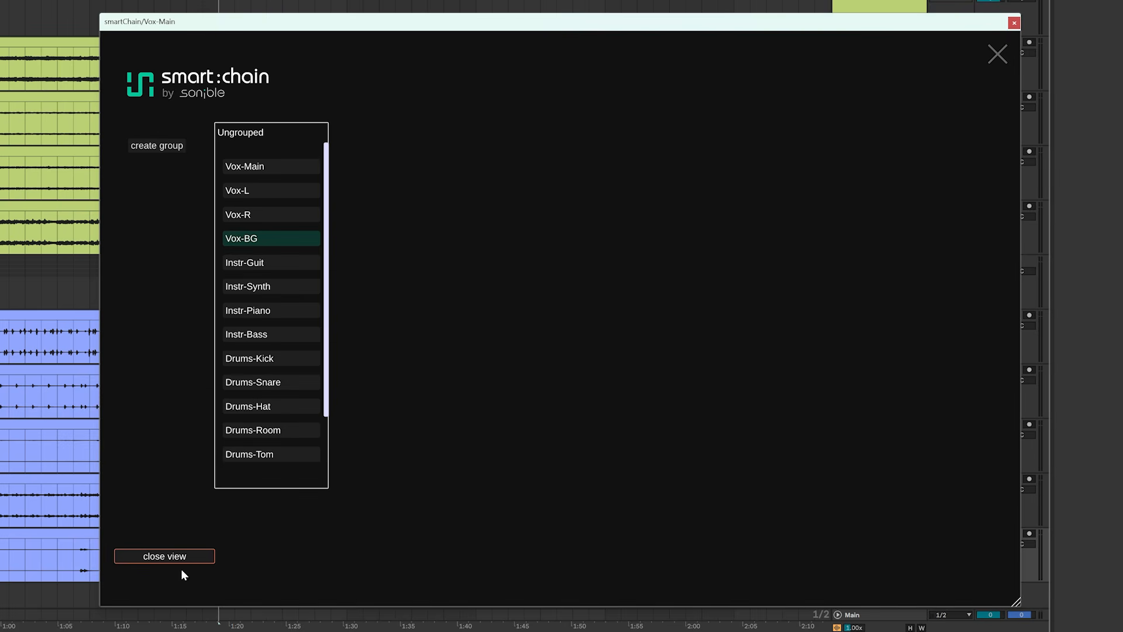
click(181, 556)
click(327, 122)
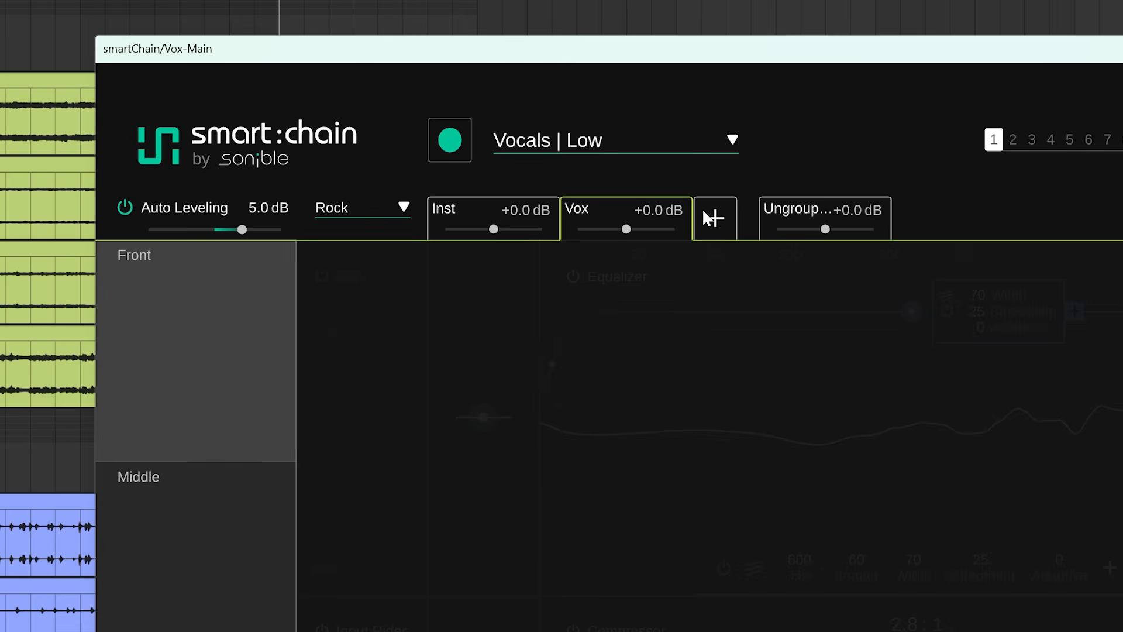
click(702, 209)
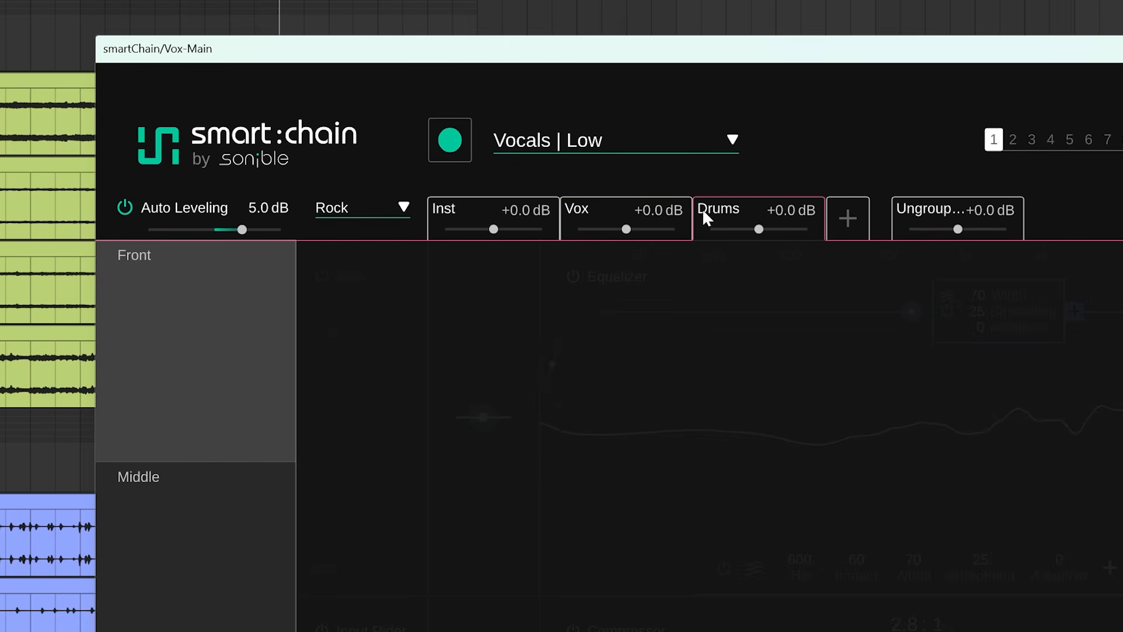
Move the vocal tracks from the ungrouped list into the Vox group
click(927, 219)
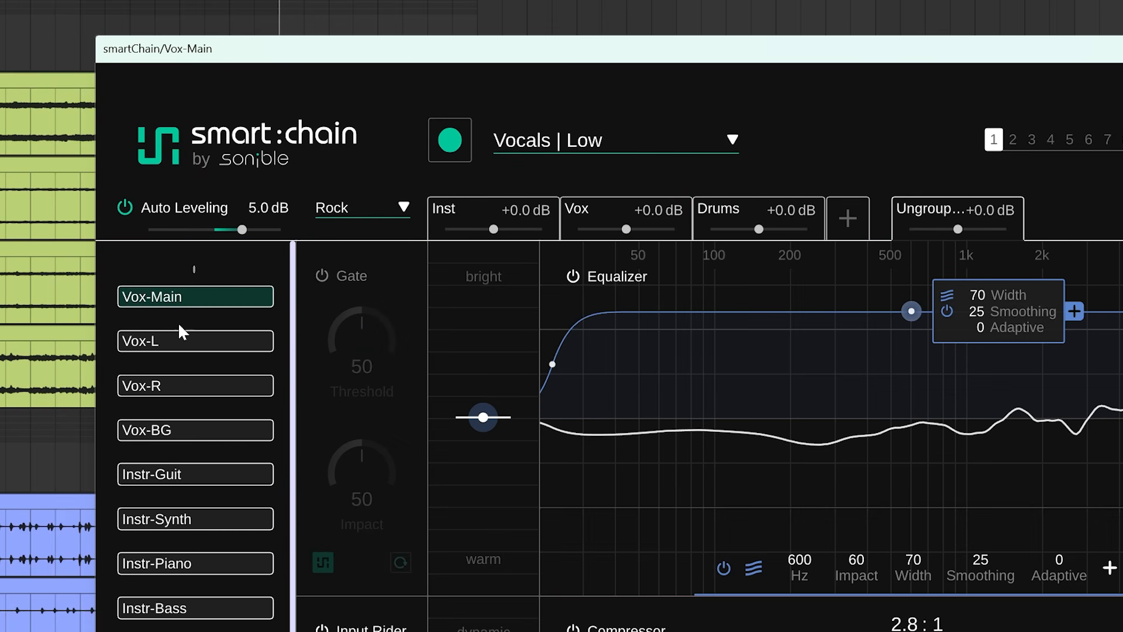
drag(160, 265, 160, 390)
drag(161, 301, 581, 218)
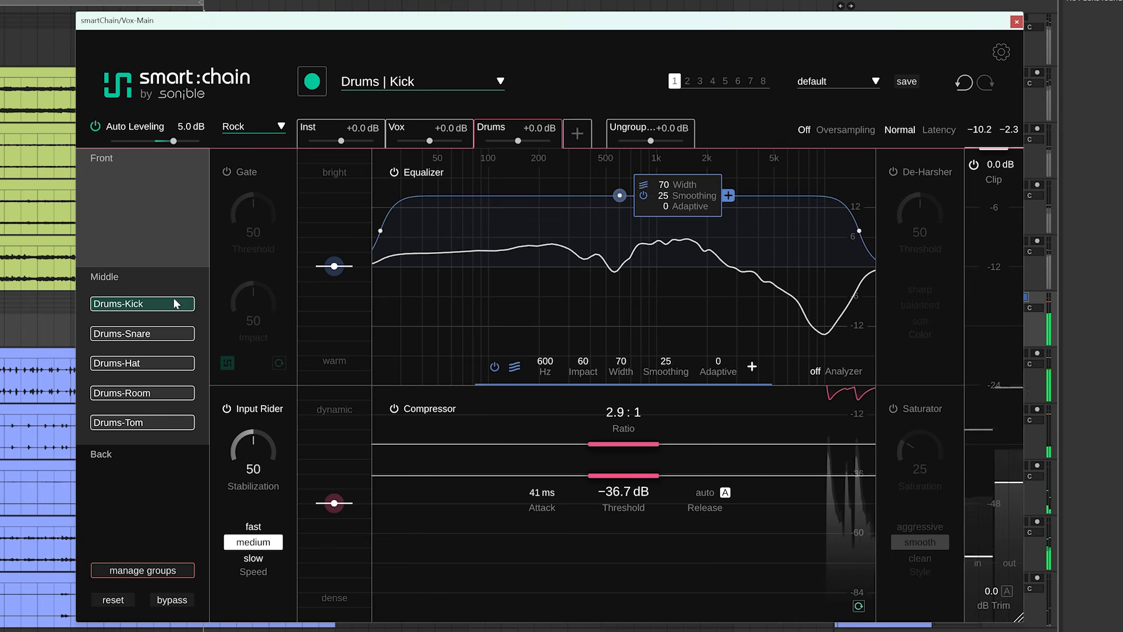
Move Drums-Kick and Drums-Snare to the Front layer of the Drums group
drag(144, 304, 162, 189)
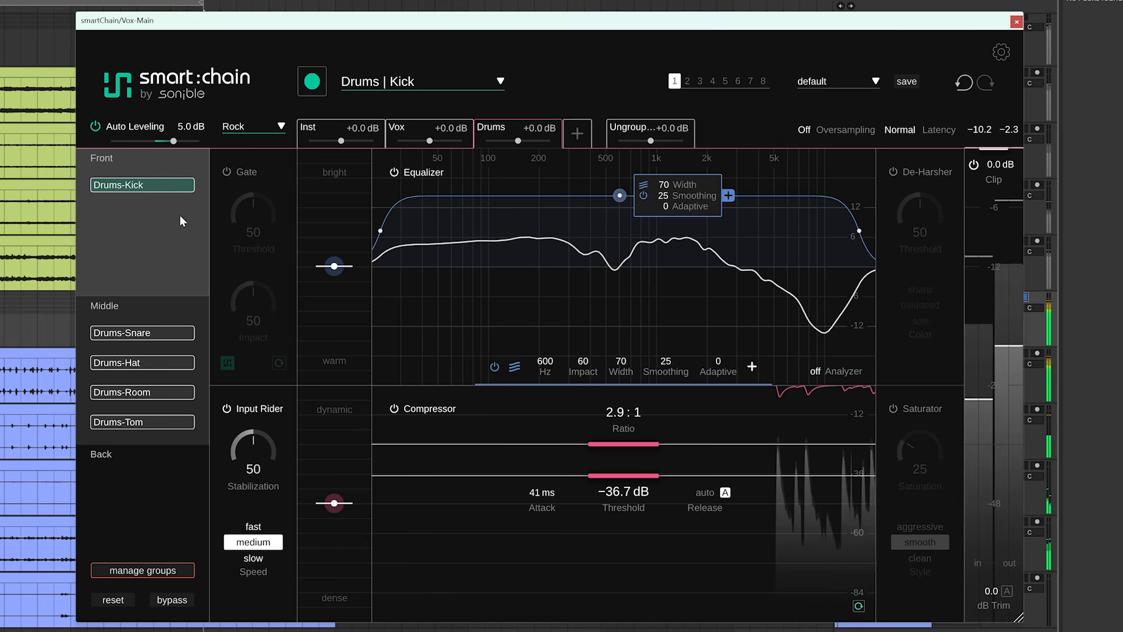
click(164, 332)
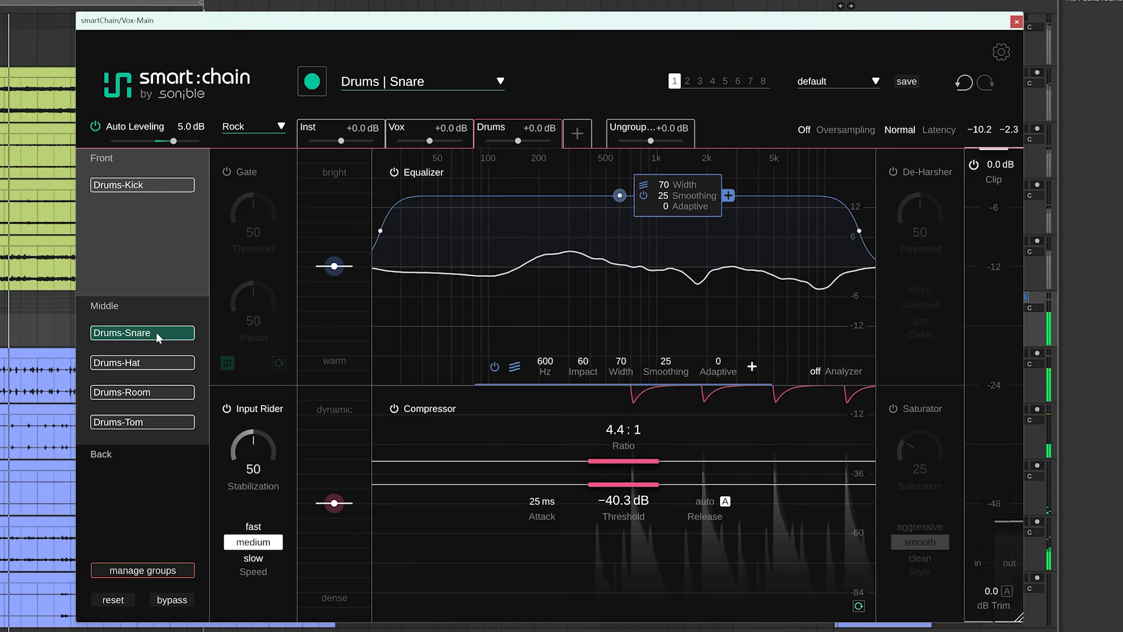
drag(154, 332, 156, 222)
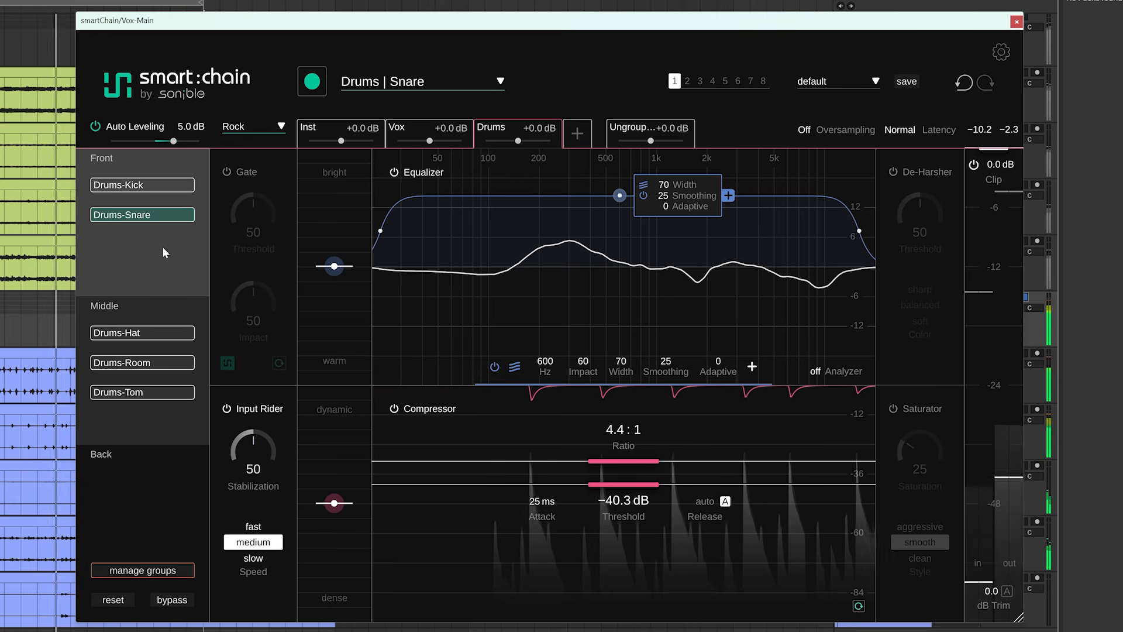
Move Drums-Room and Drums-Tom to the Back layer of the Drums group
click(155, 334)
drag(157, 363, 165, 503)
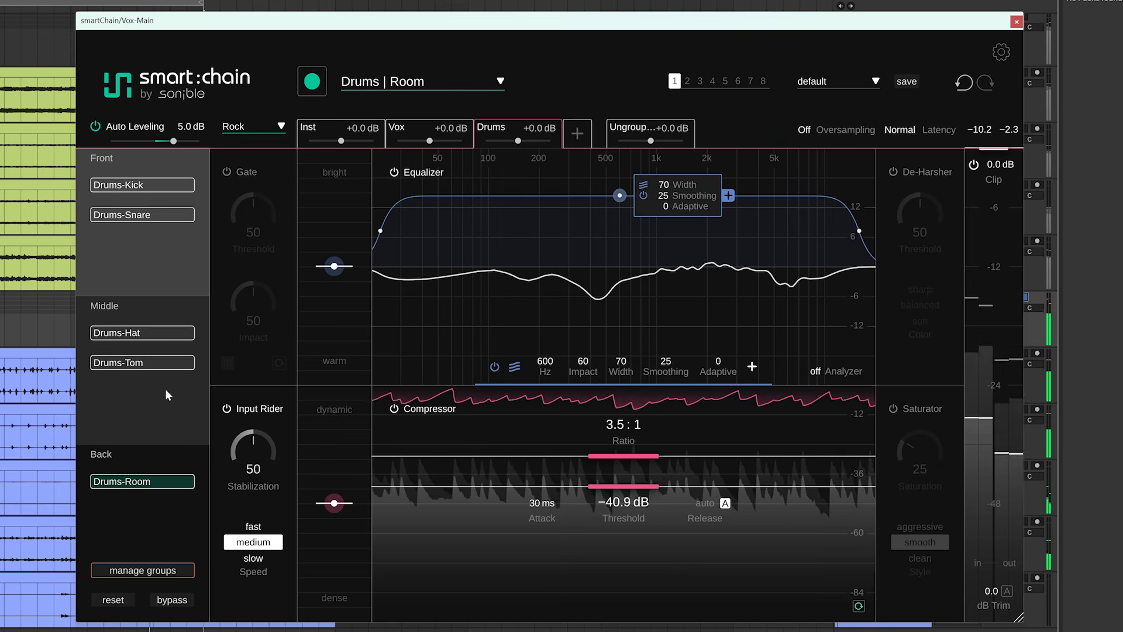
drag(160, 364, 170, 504)
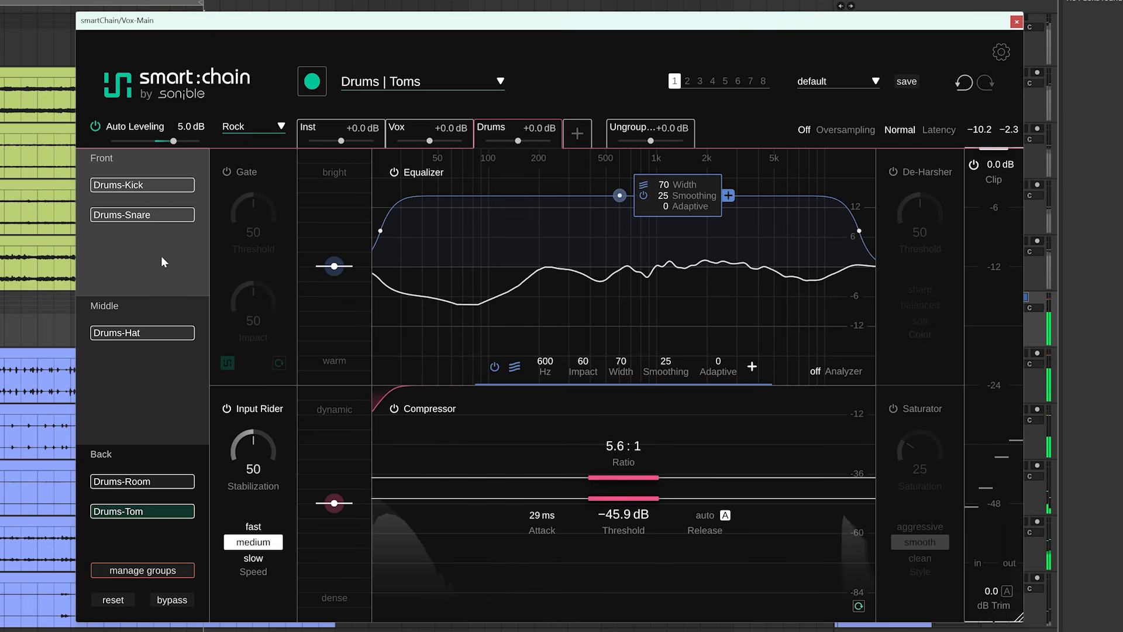
Audition Drums-Kick by alternating it between the Back and Front layers of the Drums group, ending in Front
click(167, 184)
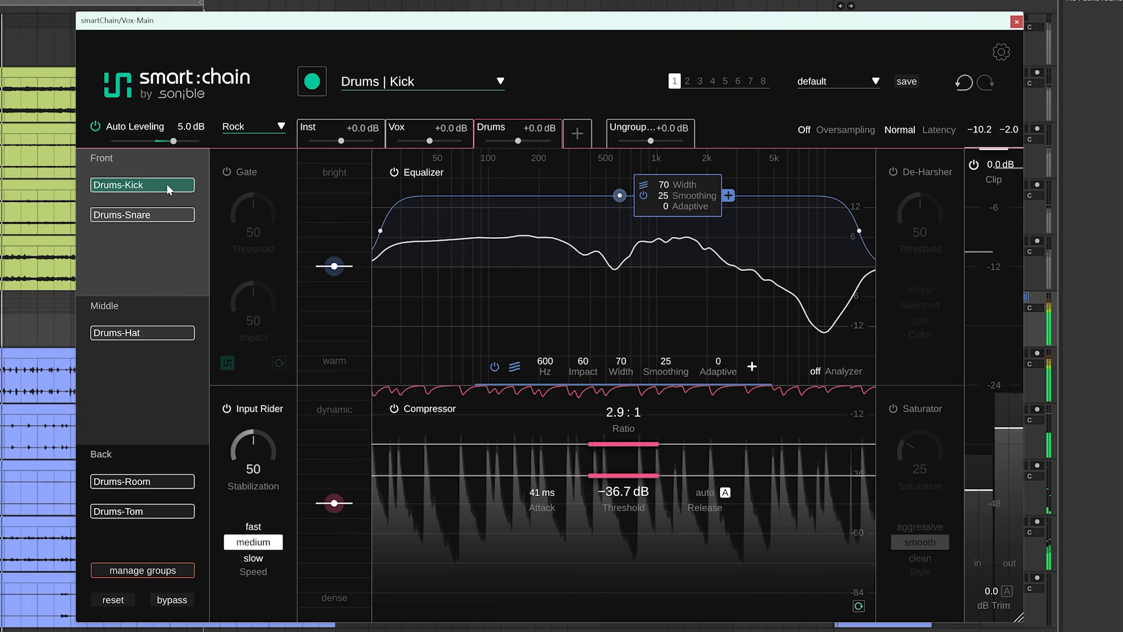
drag(167, 184, 170, 462)
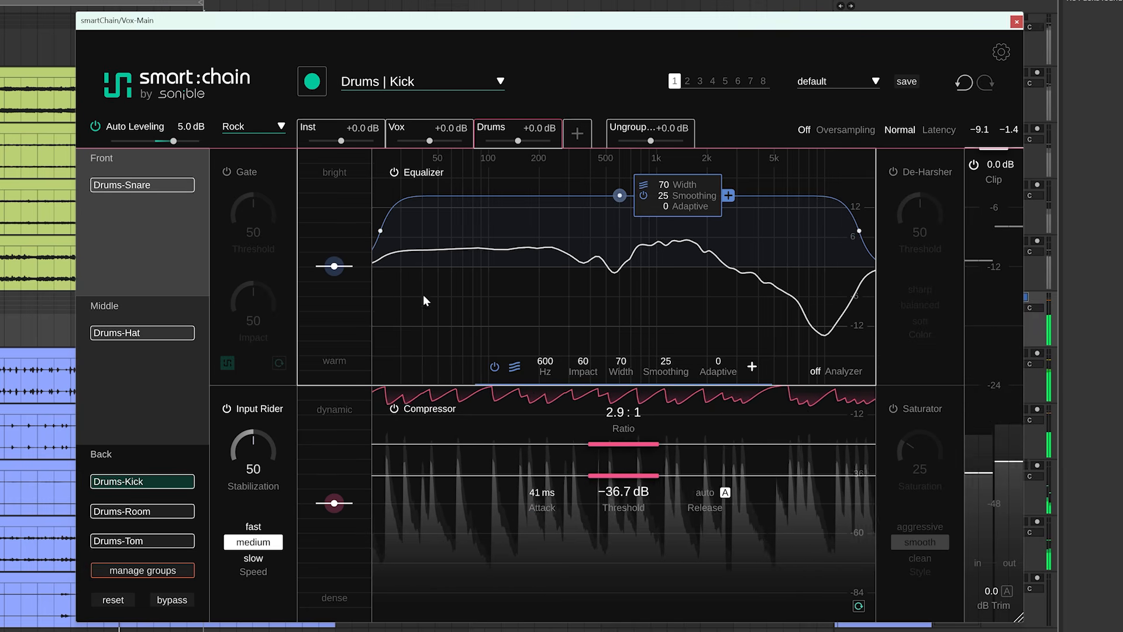
drag(192, 482, 191, 293)
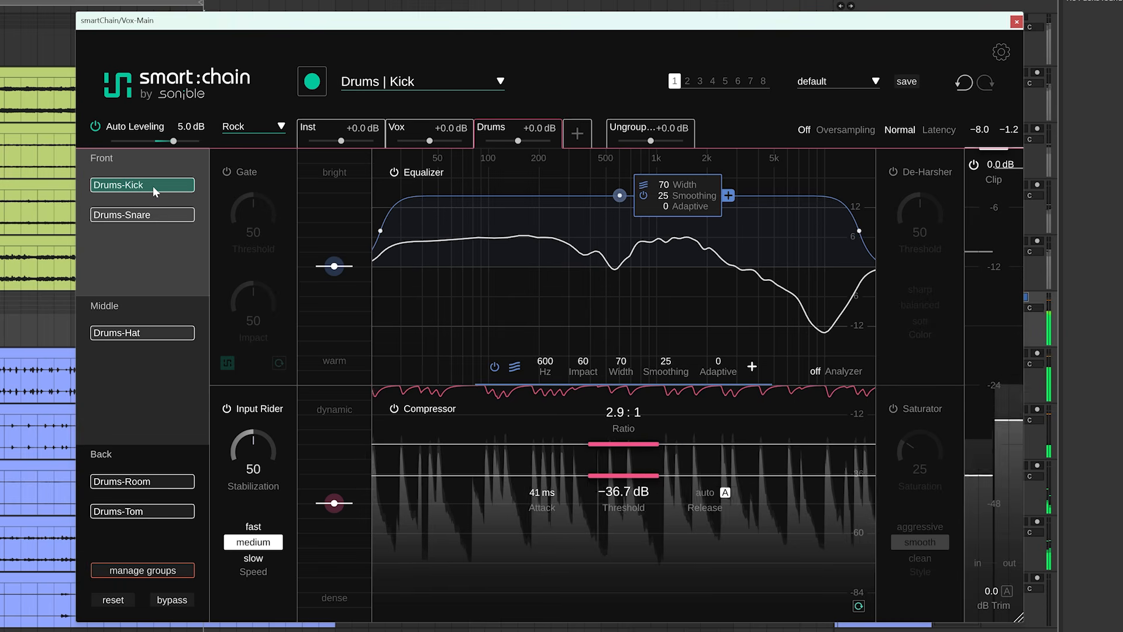
drag(153, 186, 161, 475)
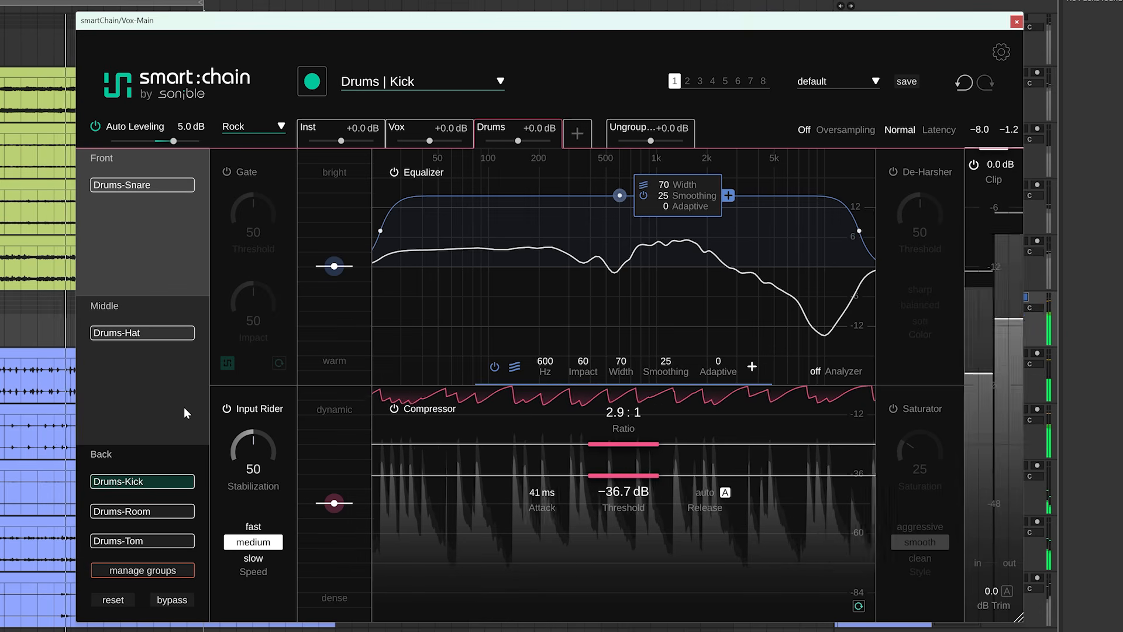
drag(167, 478, 161, 270)
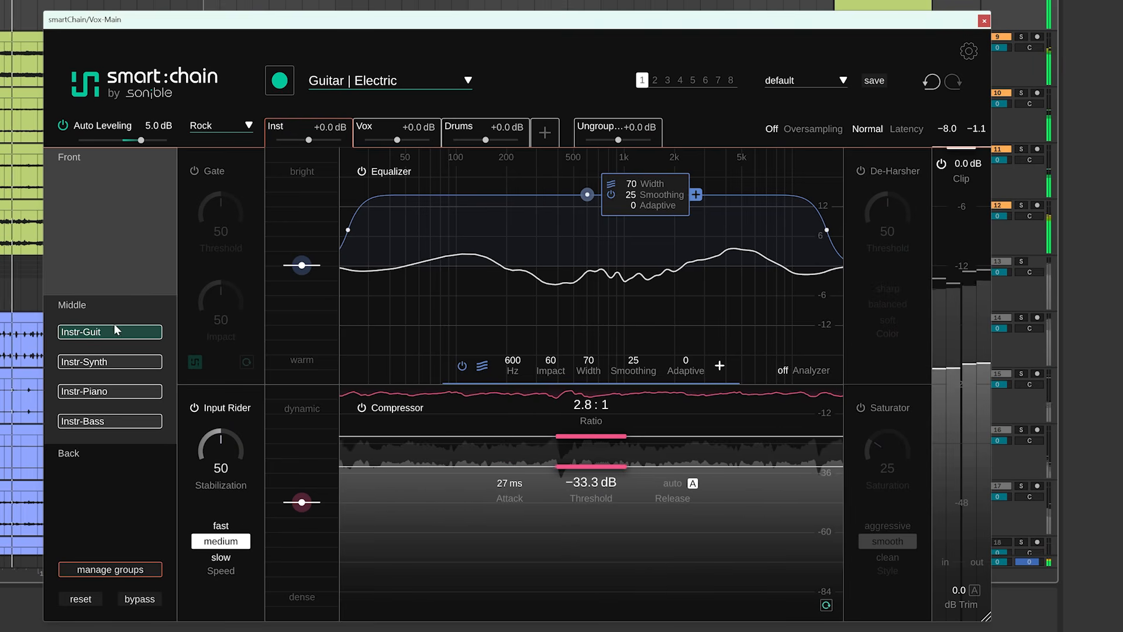
Move Instr-Guit and Instr-Synth to the Front layer of the Inst group
drag(105, 332, 103, 195)
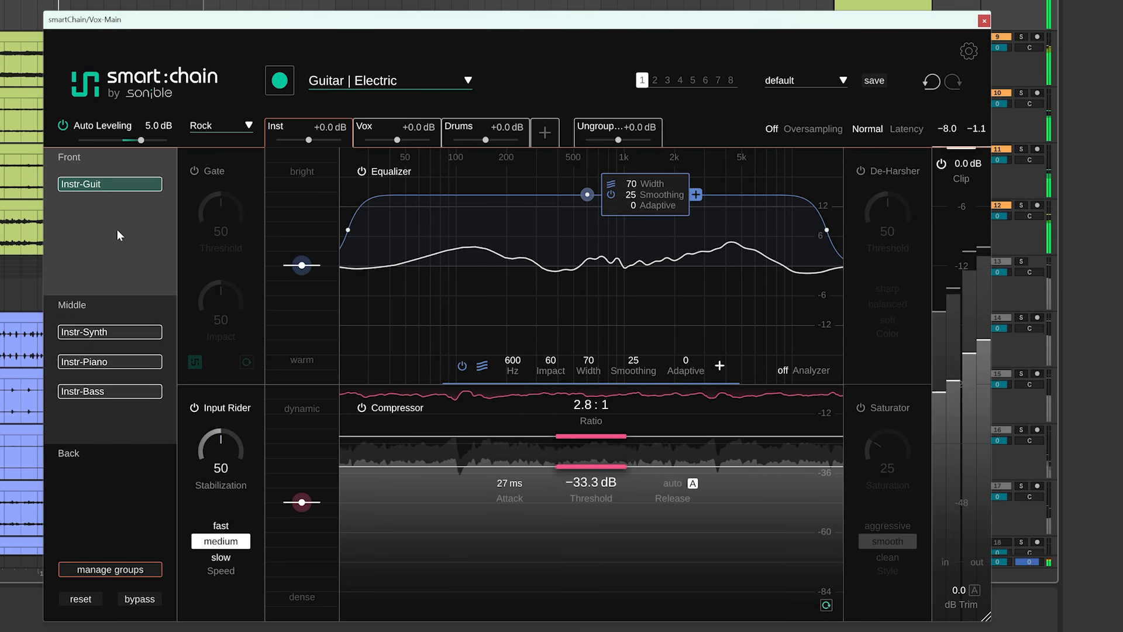
click(128, 332)
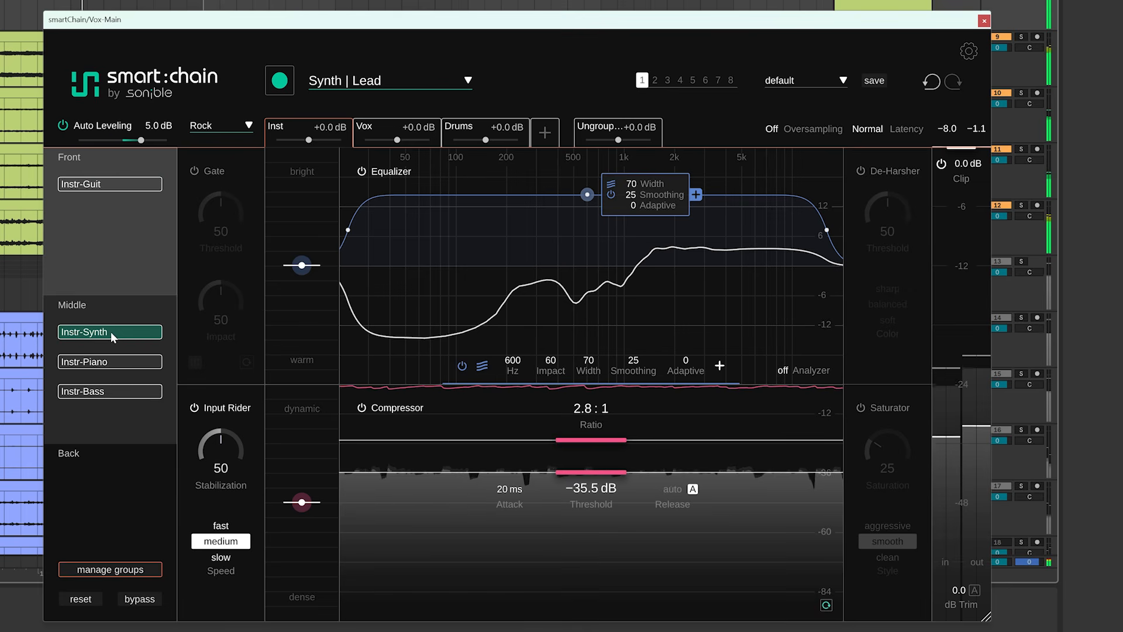
drag(108, 331, 114, 223)
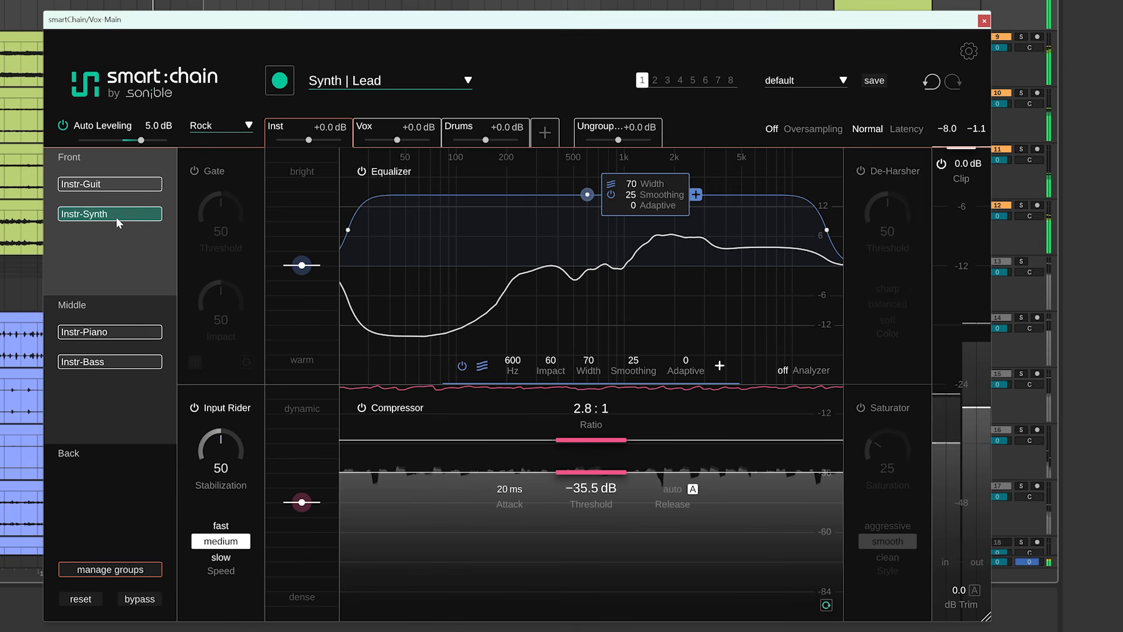
Audition Instr-Bass in the Back and Front layers of the Inst group and leave it in Back
click(111, 359)
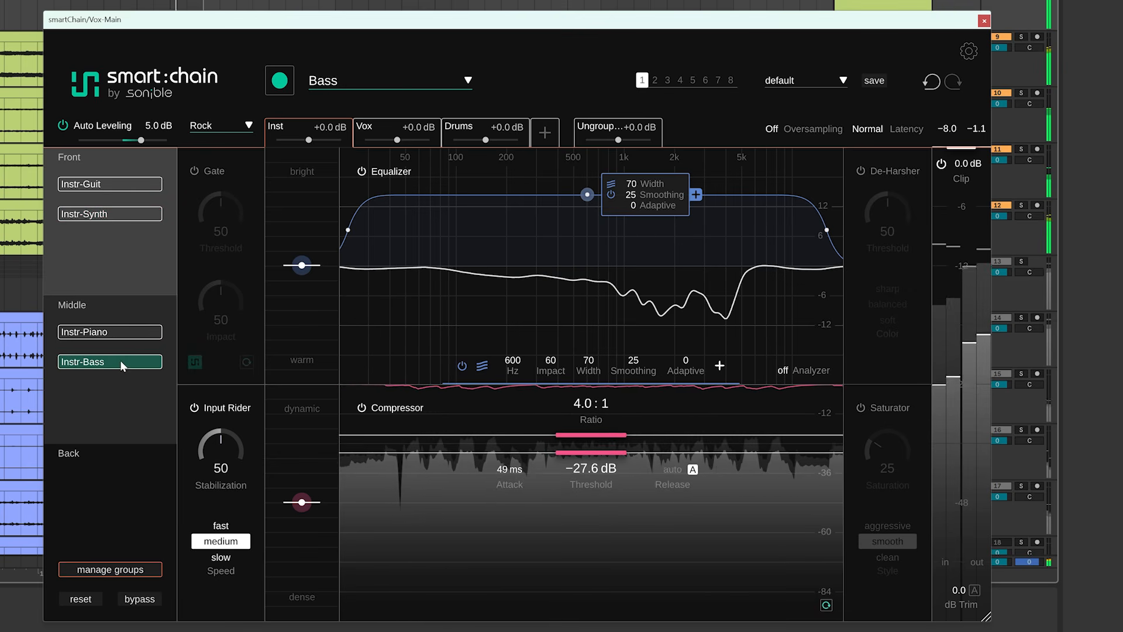
drag(125, 358, 124, 482)
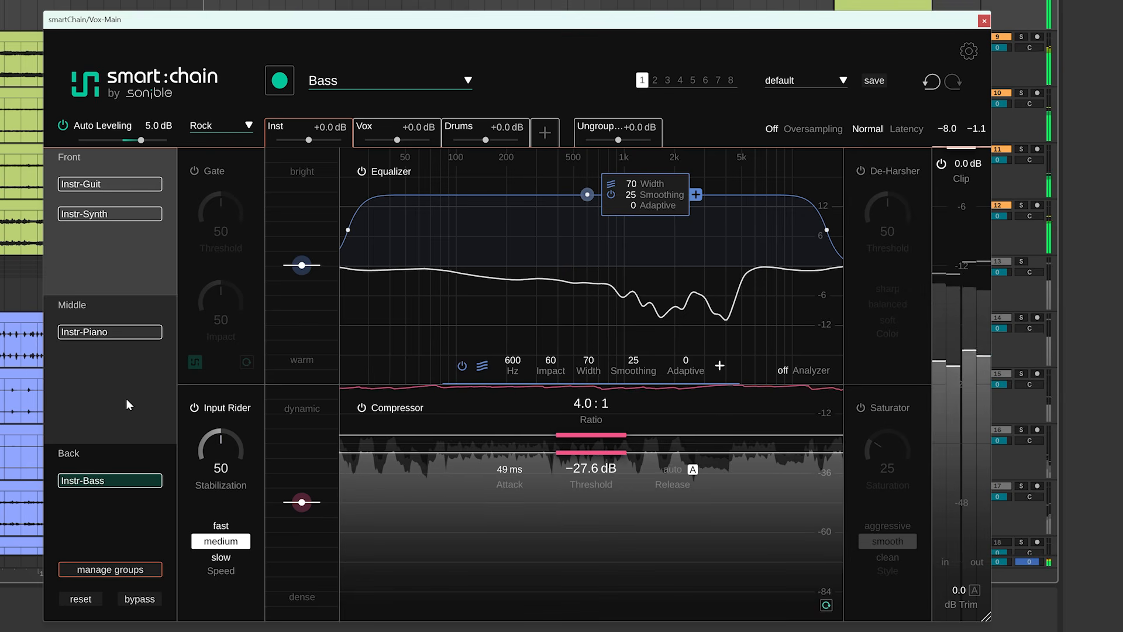
drag(120, 486, 131, 236)
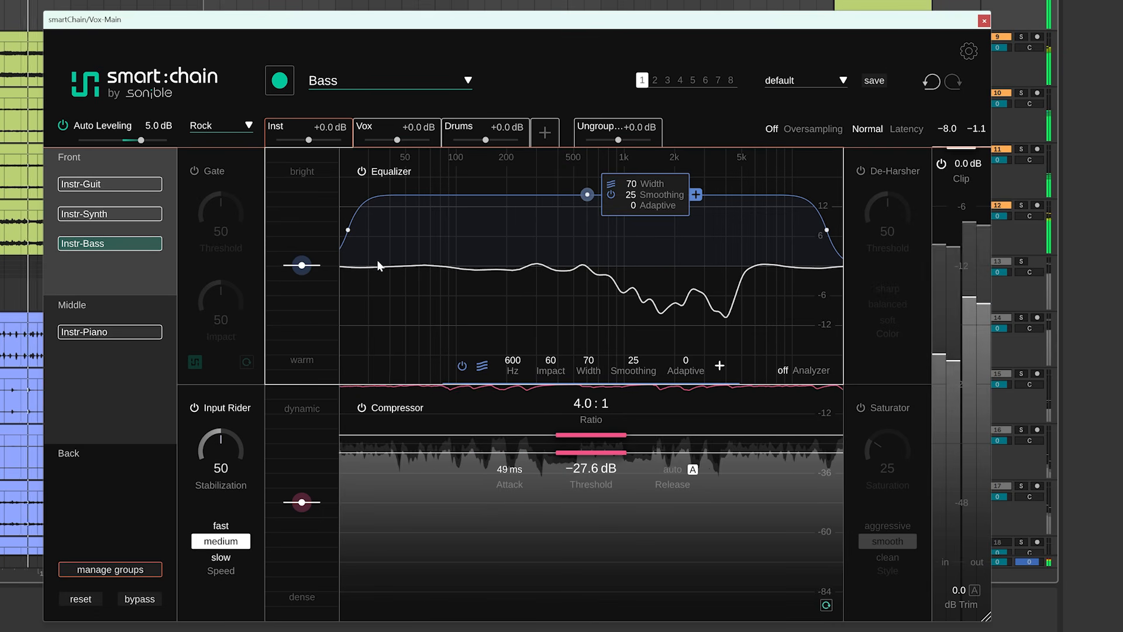
drag(108, 245, 133, 485)
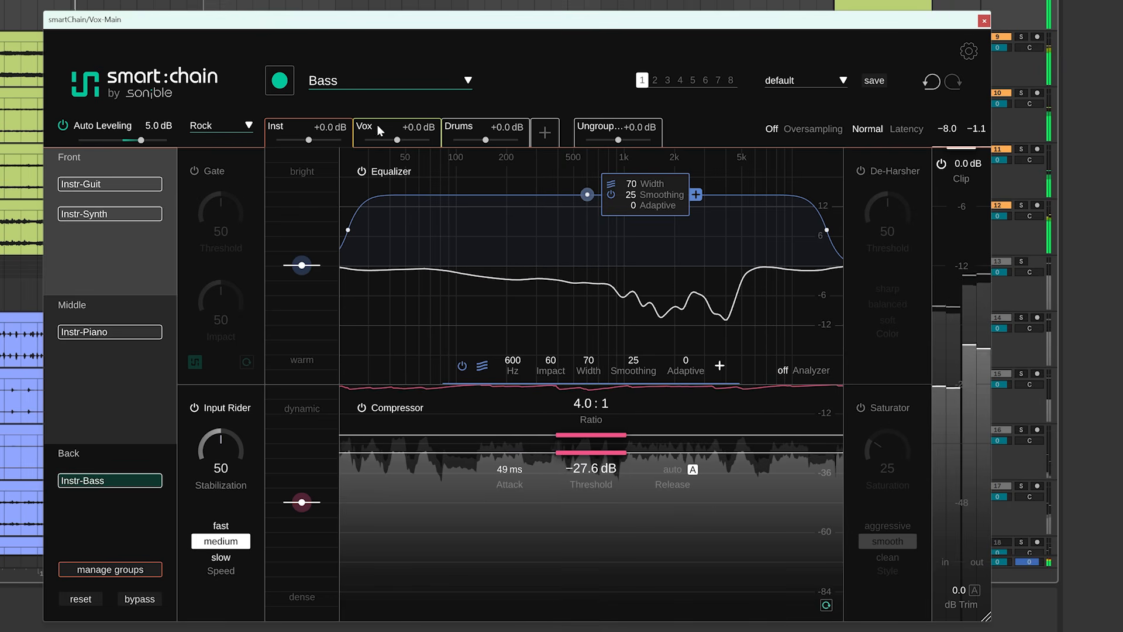
Place Vox-Main in Front and Vox-BG in Back of the Vox group, and raise the group level to +1.6 dB
scroll(1024, 293, up, 5)
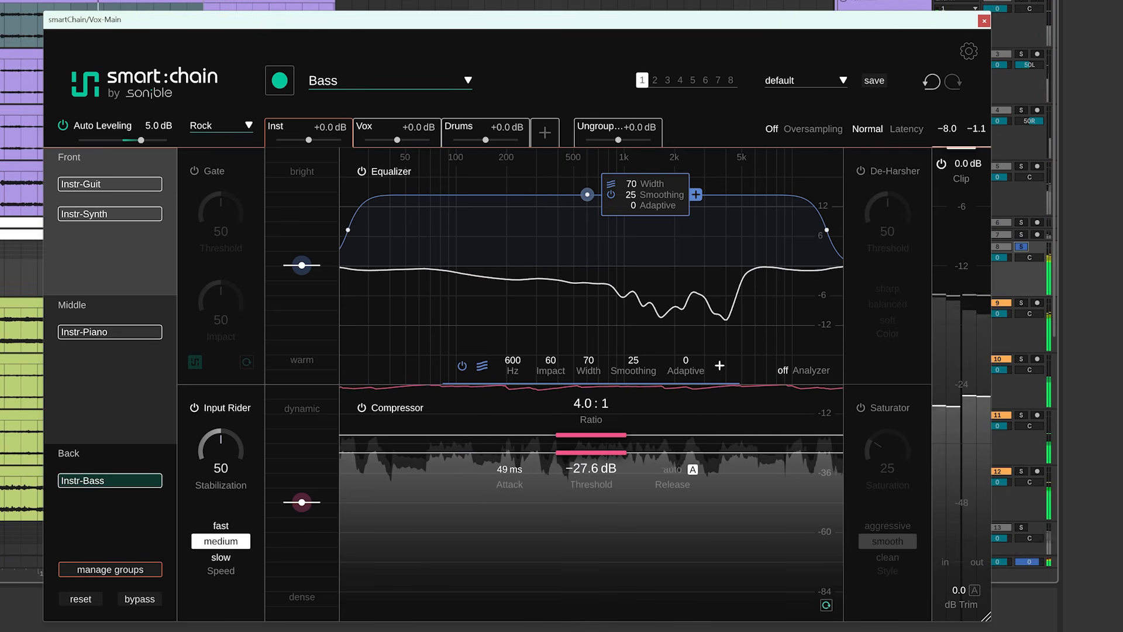
click(370, 125)
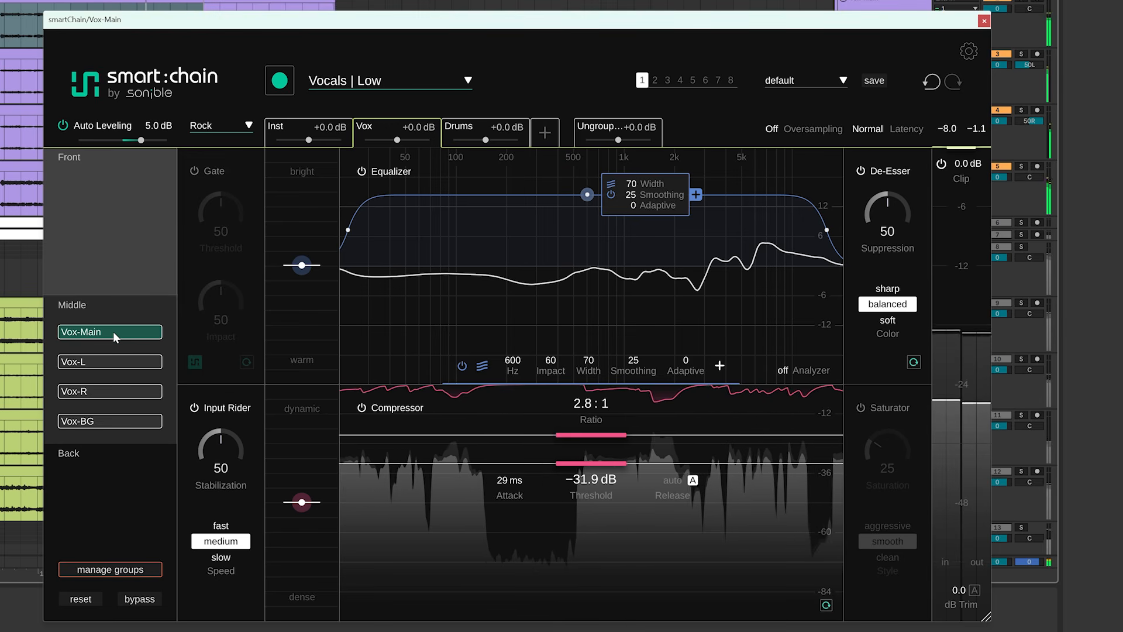
drag(113, 331, 121, 233)
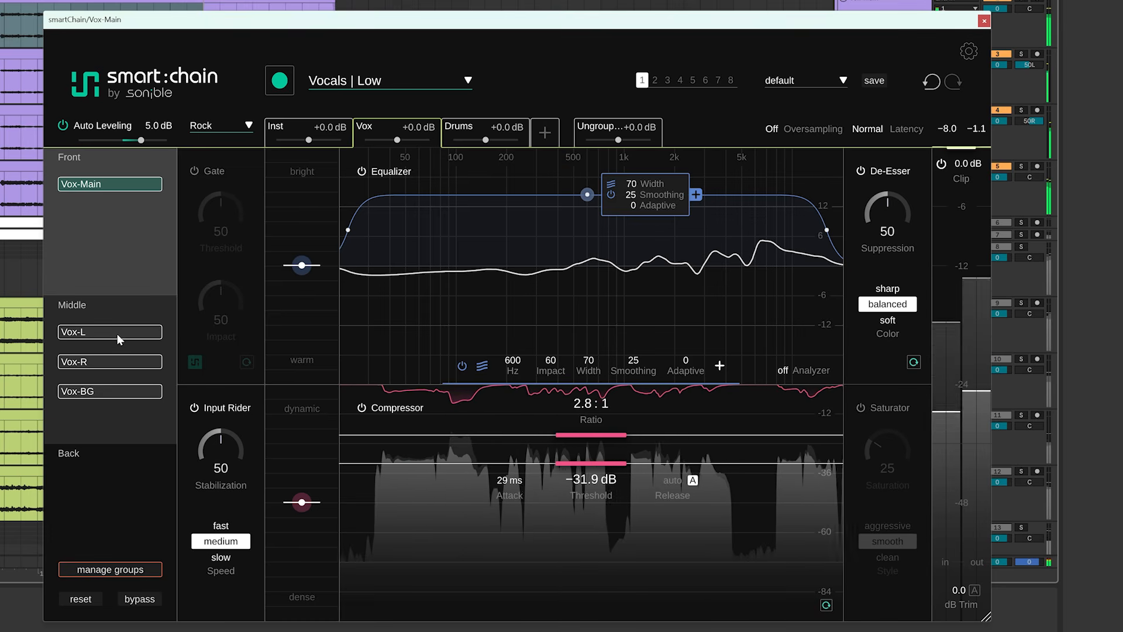
drag(118, 391, 143, 533)
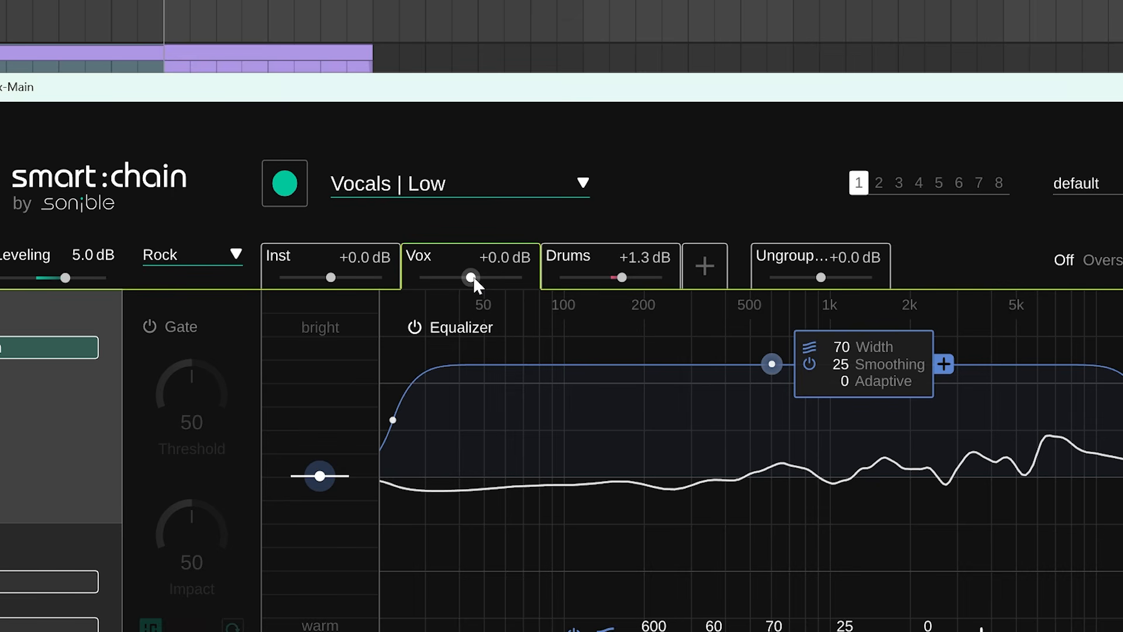
drag(480, 279, 483, 282)
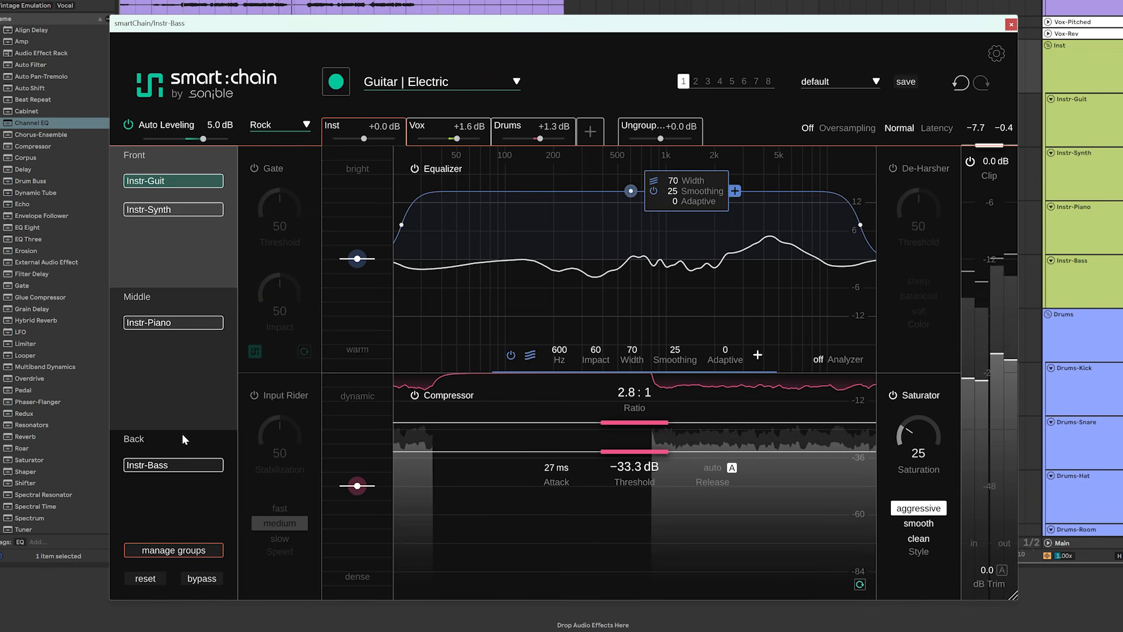
Raise the output trim of Instr-Bass to 1.7 dB
click(177, 465)
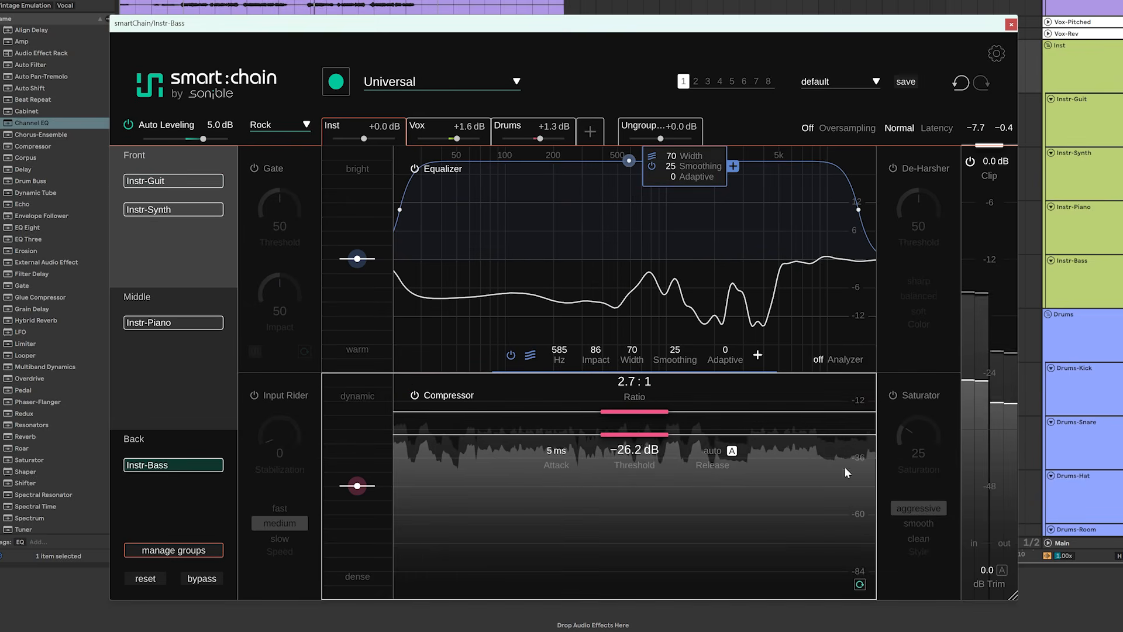
drag(991, 569, 989, 564)
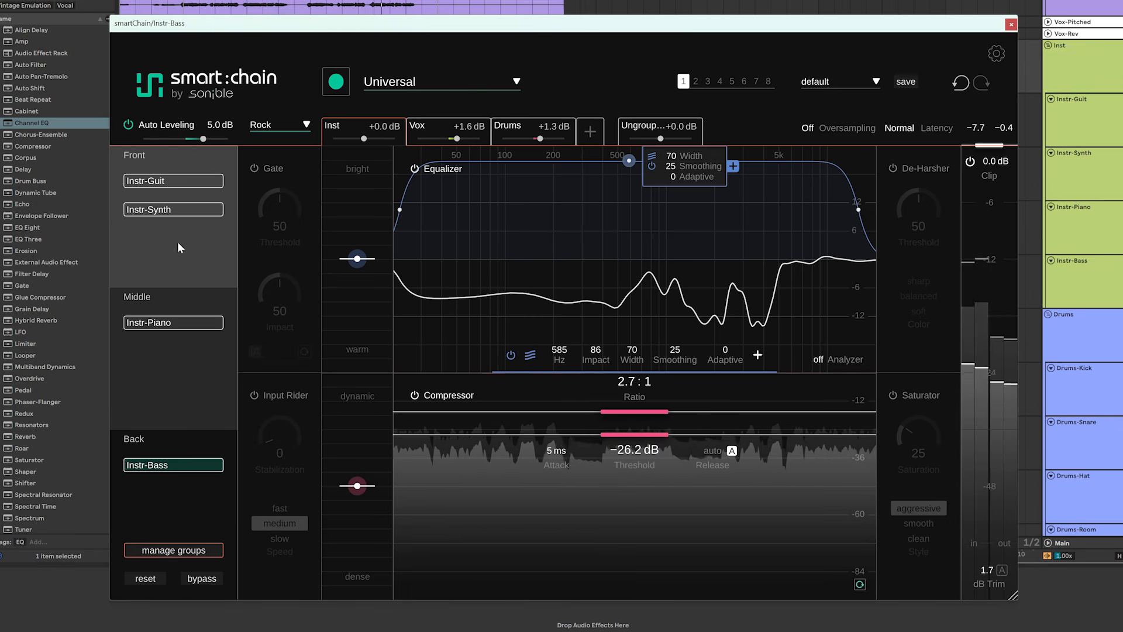
Shift the Instr-Guit equalizer fully toward bright and its compressor toward dense, reaching a 3.5:1 ratio
click(173, 180)
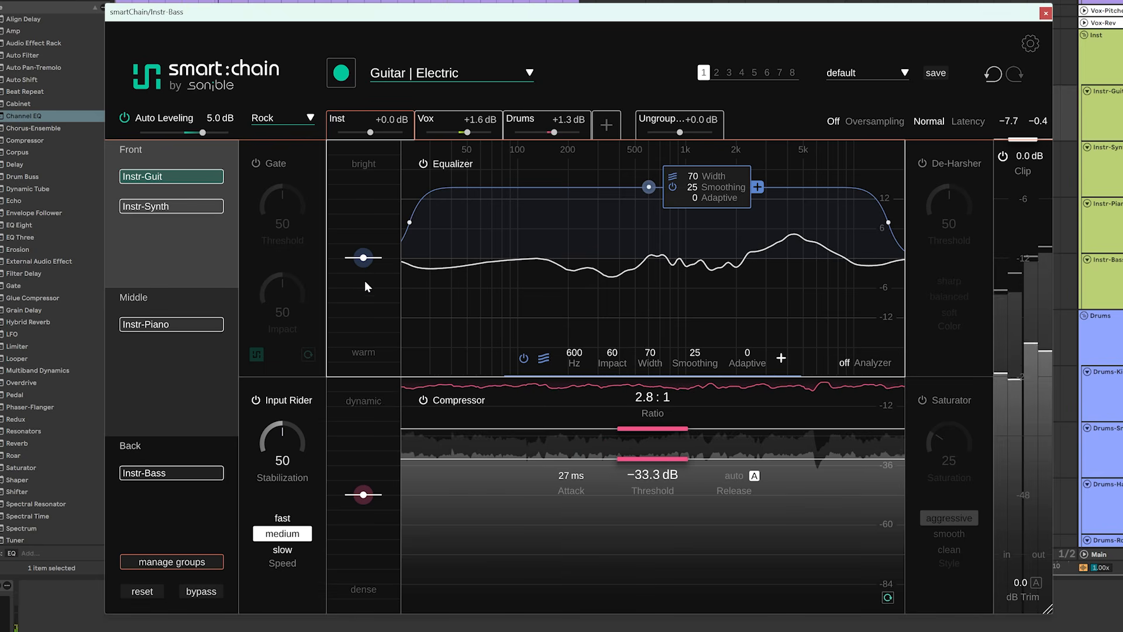
drag(364, 262, 359, 181)
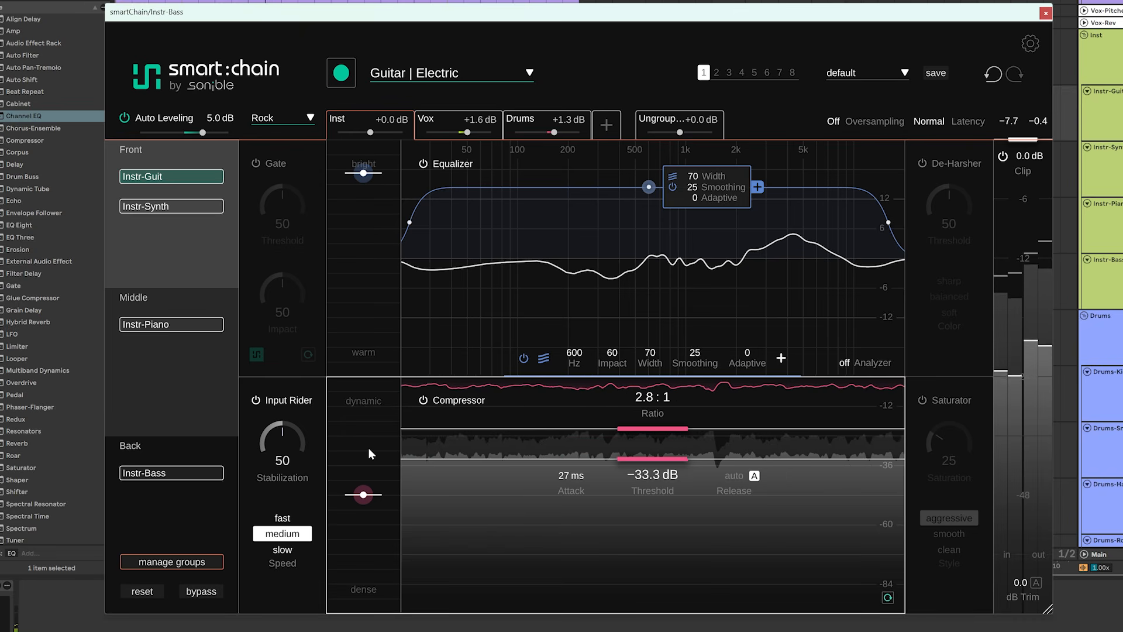
drag(367, 495, 369, 534)
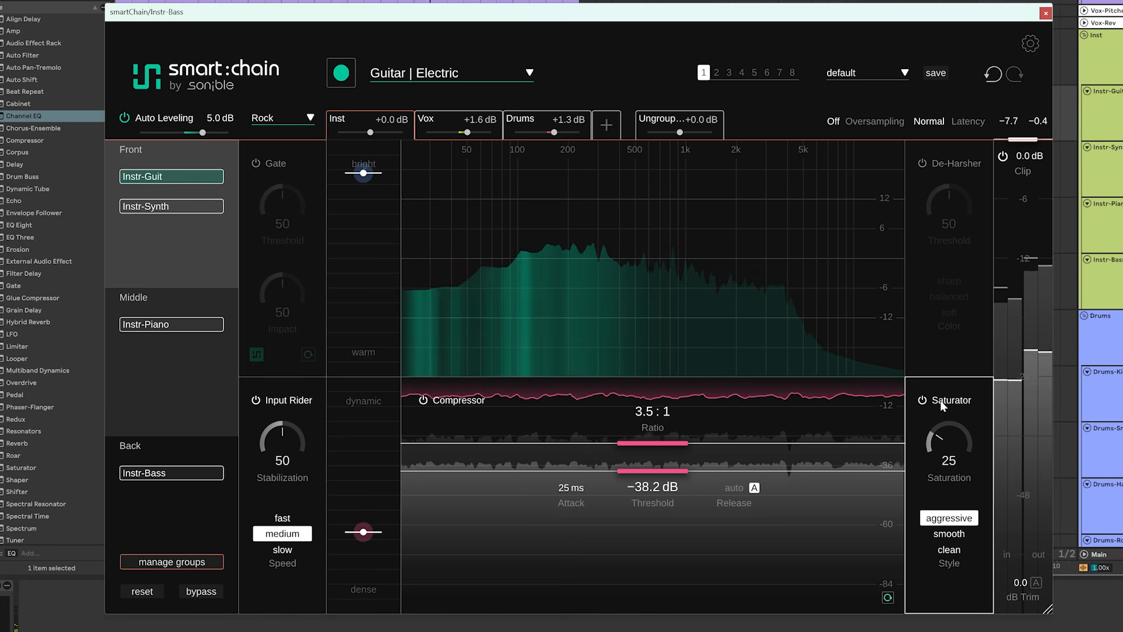
Adjust the saturation of Instr-Guit to about 48 with the aggressive style
scroll(942, 436, up, 2)
drag(942, 437, 933, 402)
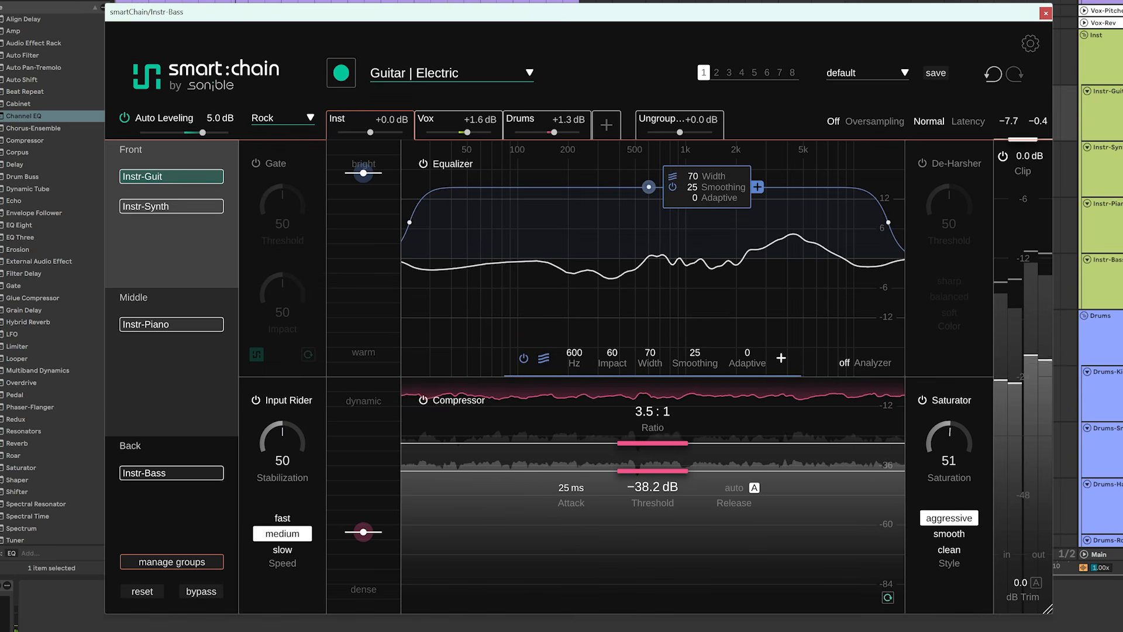
mouse_move(942, 427)
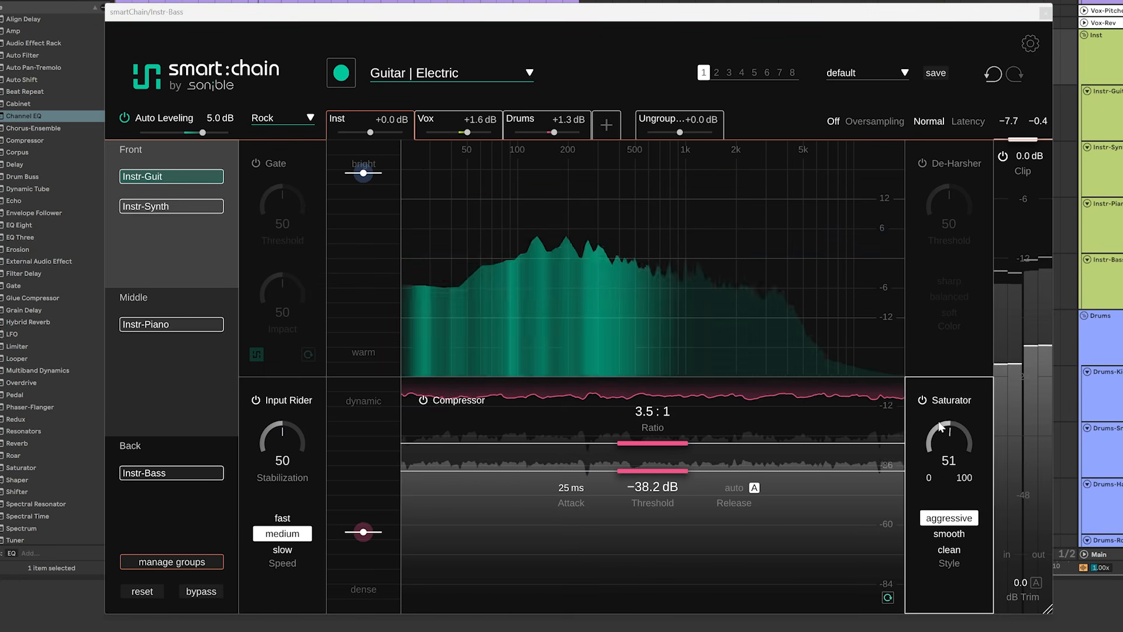
scroll(945, 427, down, 3)
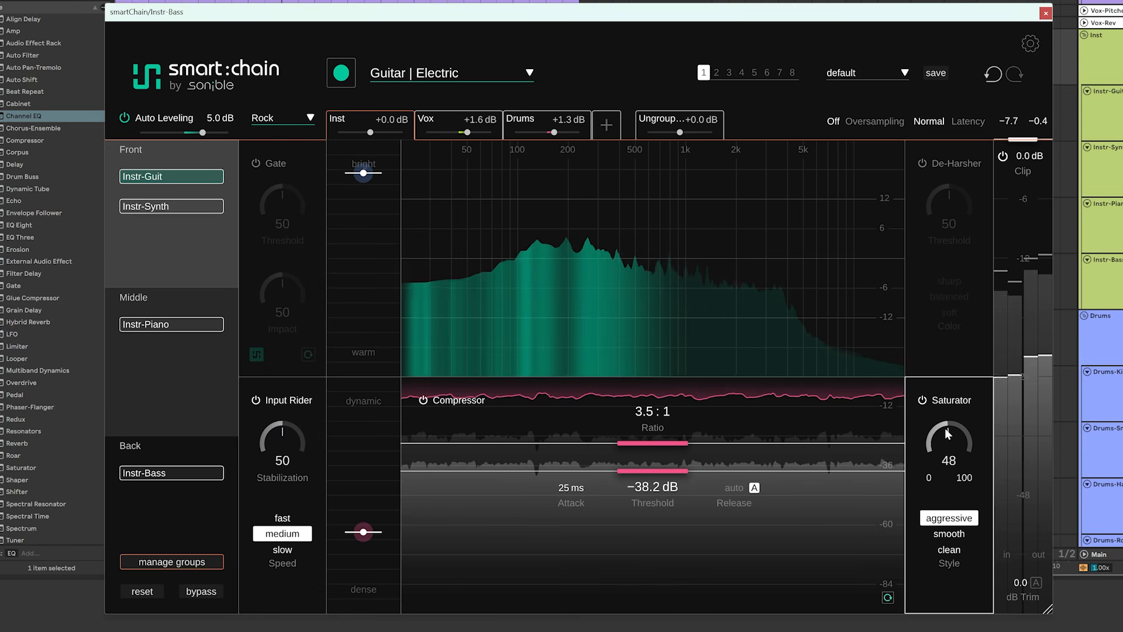
scroll(946, 431, down, 3)
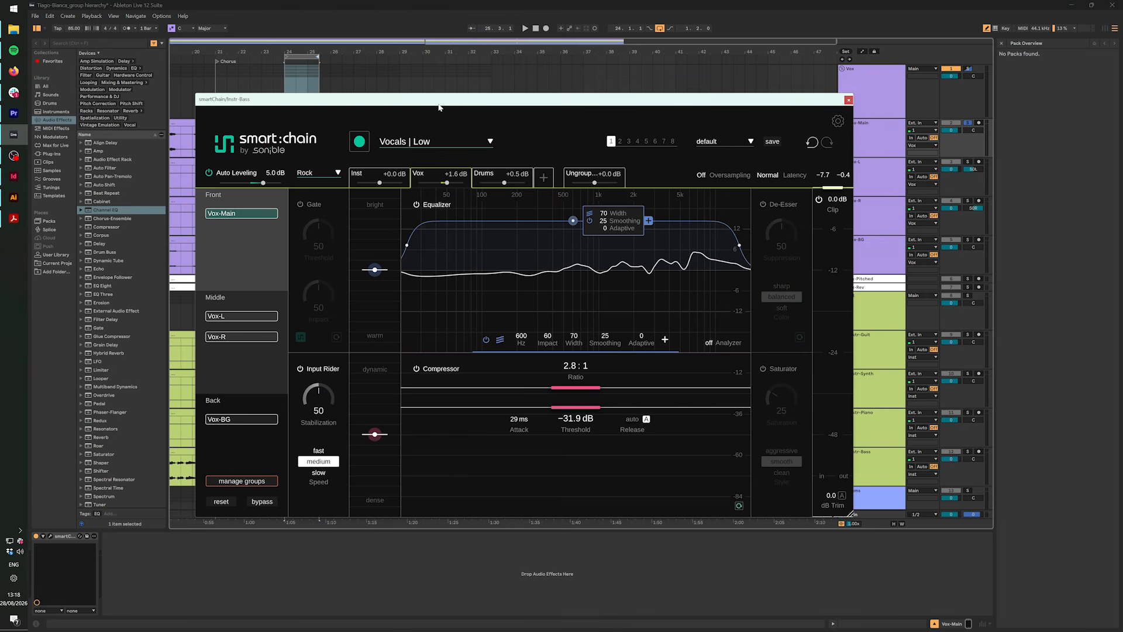
Start playback and enable the Gate and De-Esser modules for Vox-Main
key(space)
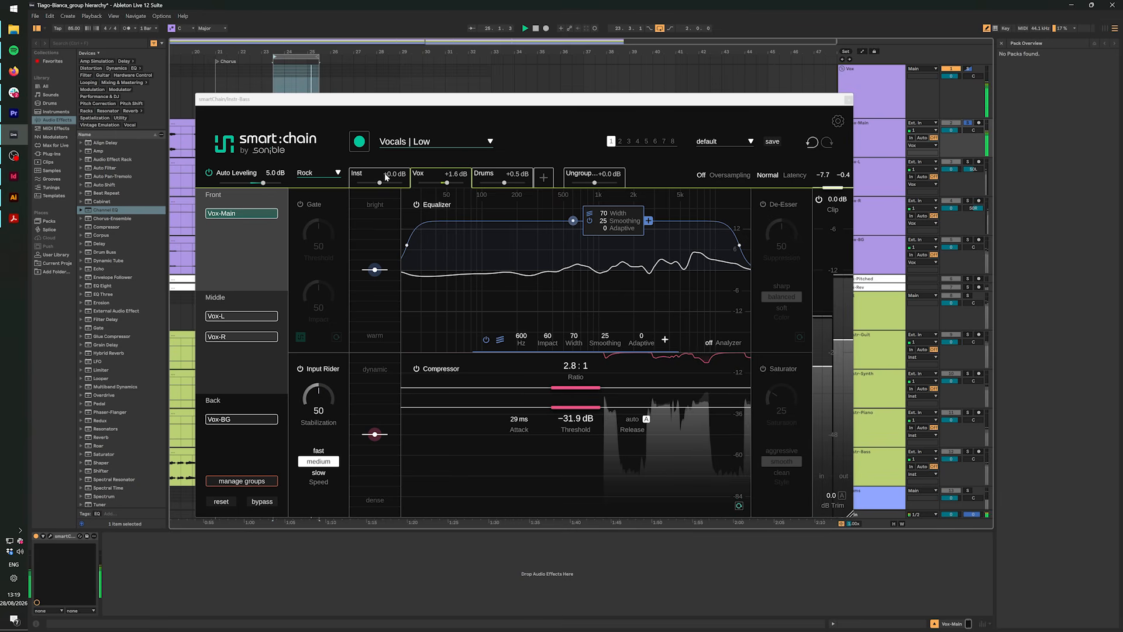
click(313, 203)
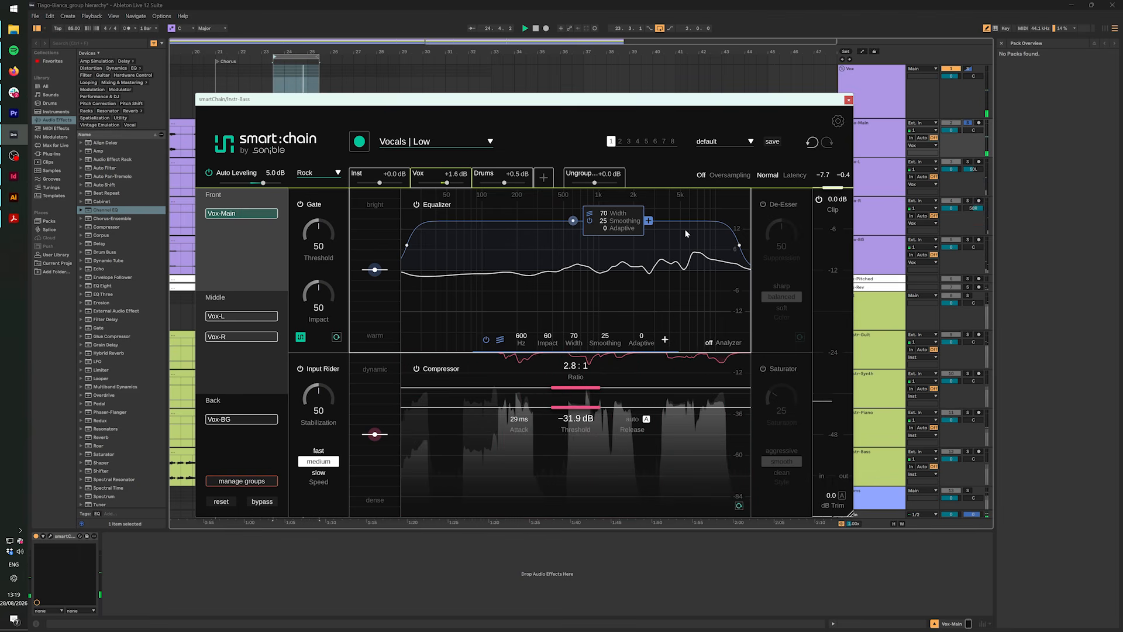
click(763, 204)
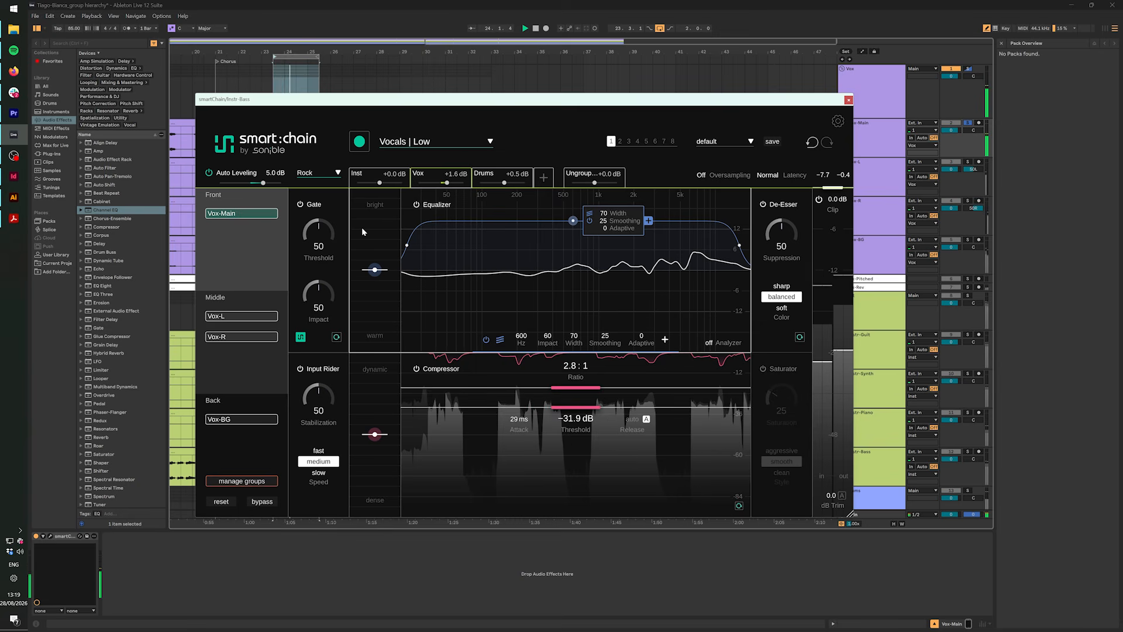